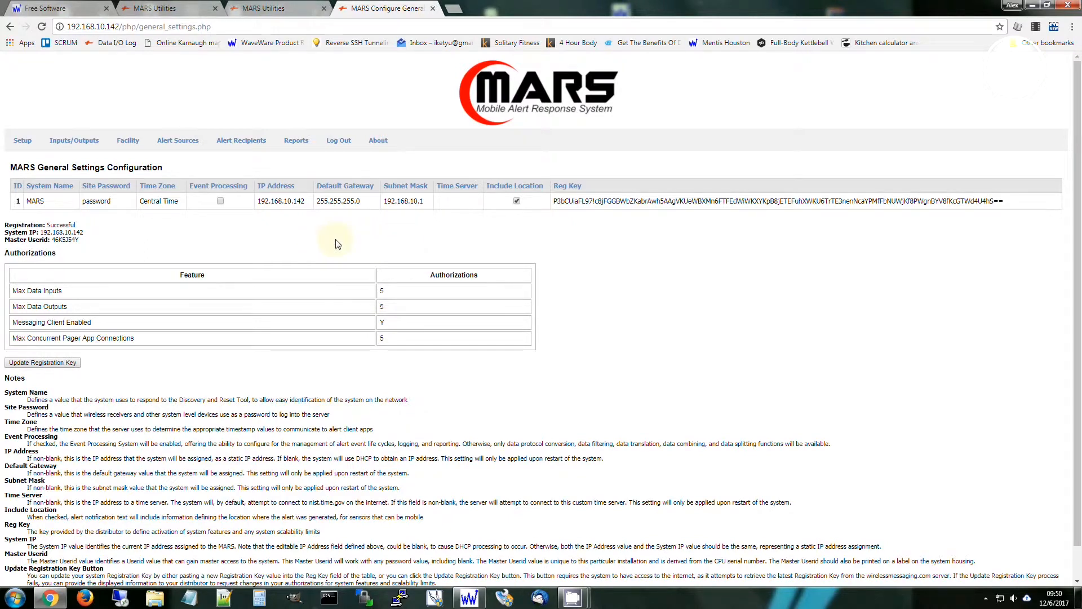
Review the configured data inputs and data outputs, and delete the "Inovonics to TAP" data connection.
{"action": "left_click", "coordinate": [76, 160]}
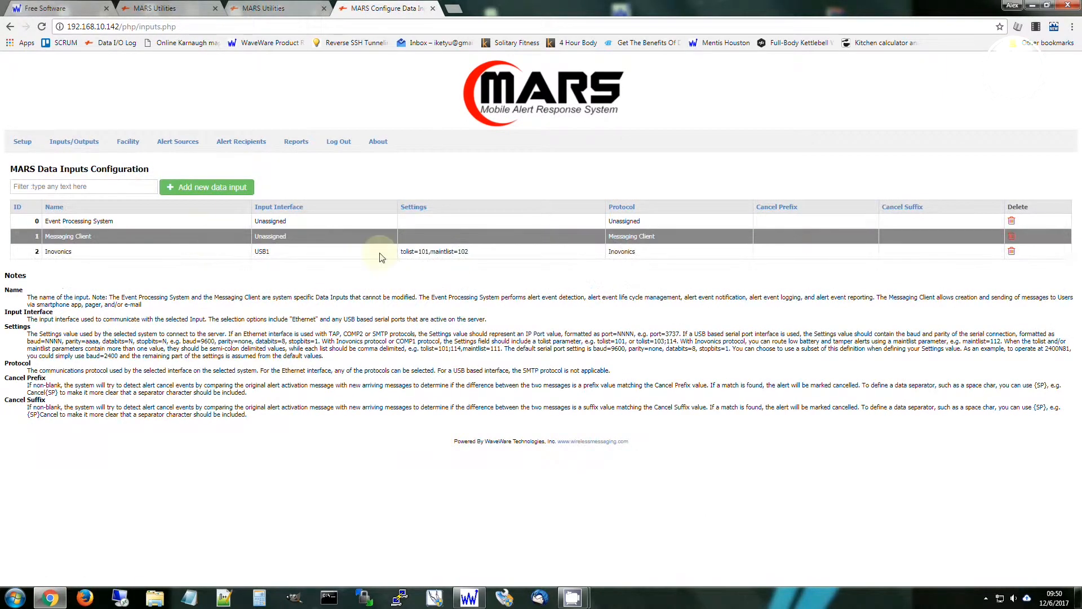
{"action": "mouse_move", "coordinate": [73, 142]}
{"action": "left_click", "coordinate": [90, 185]}
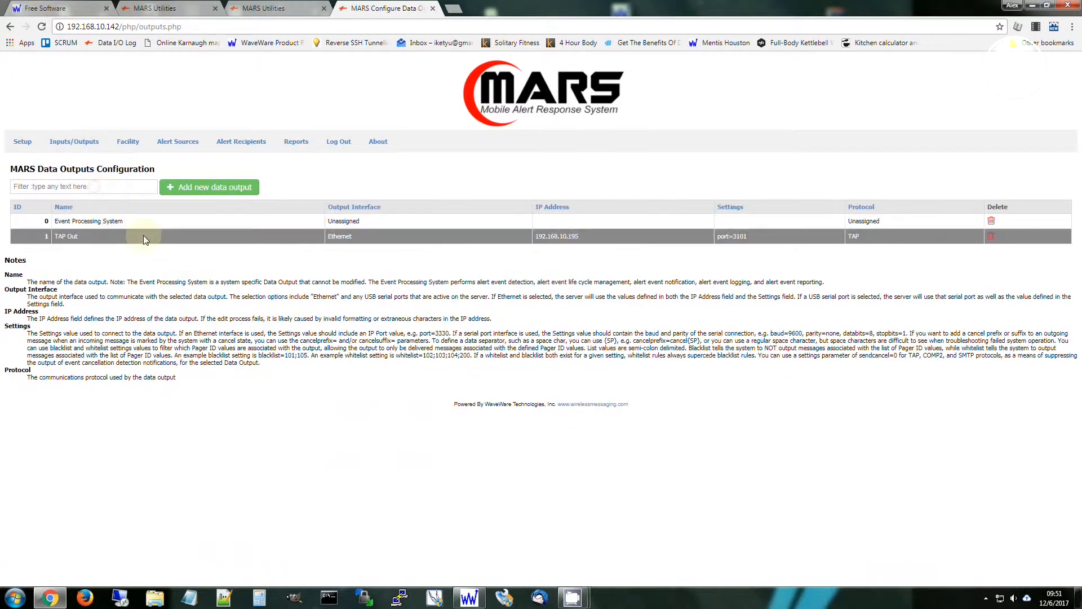
{"action": "mouse_move", "coordinate": [74, 141]}
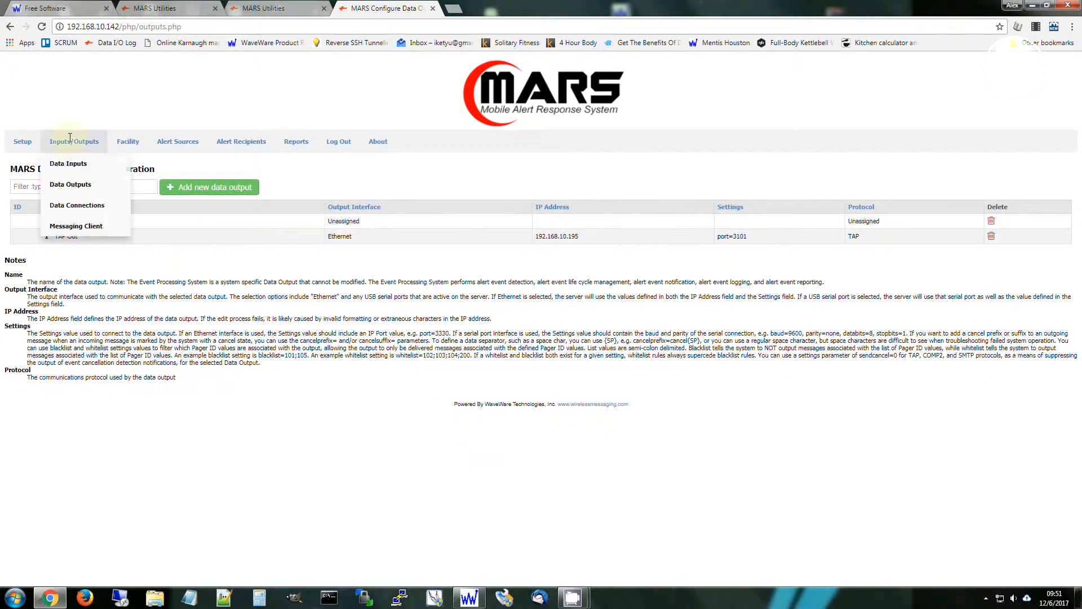
{"action": "left_click", "coordinate": [90, 212]}
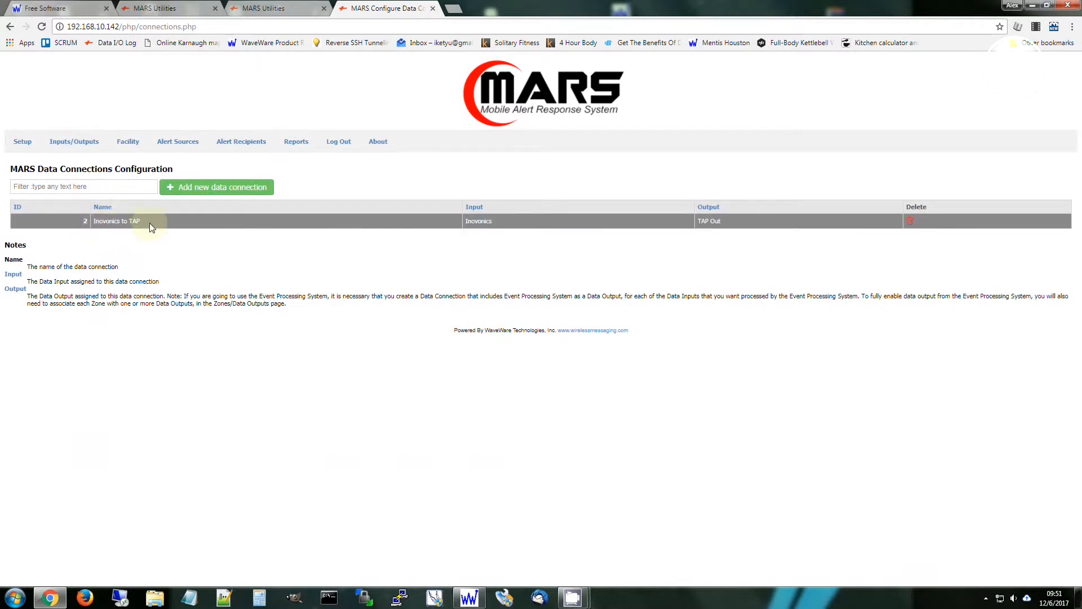
{"action": "left_click", "coordinate": [911, 224]}
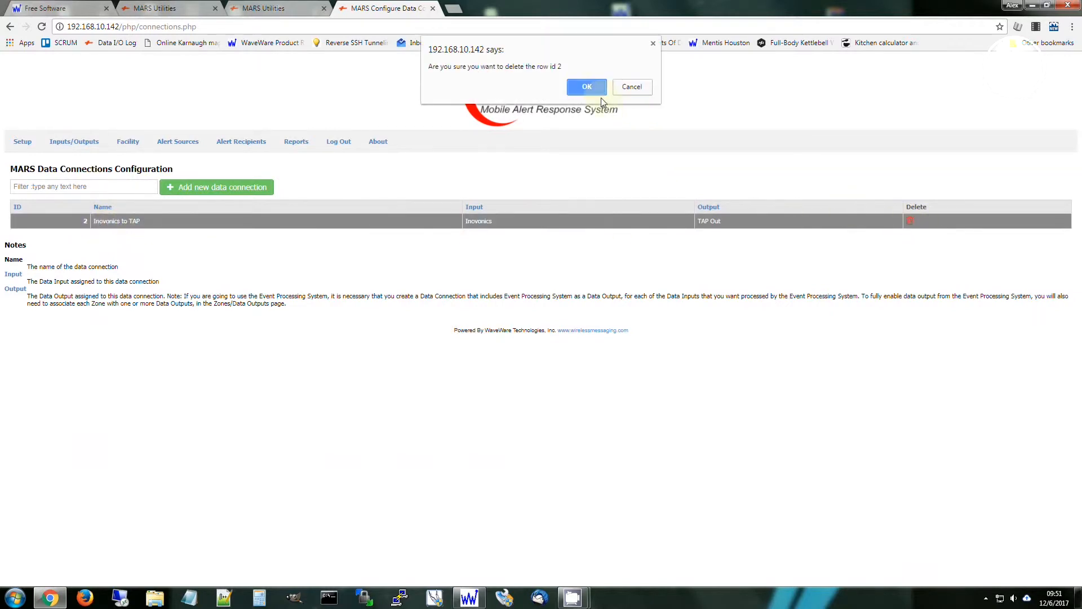
{"action": "left_click", "coordinate": [586, 153]}
Add a new data connection named "Inovonics to EPS".
{"action": "type", "text": "Inov"}
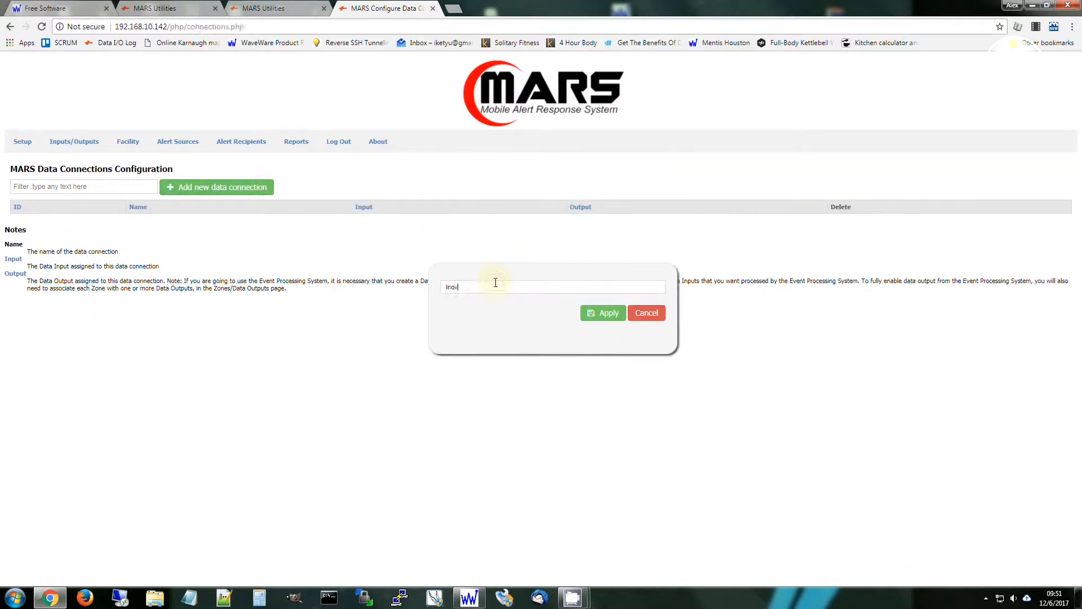
{"action": "type", "text": "onics to EPS"}
{"action": "left_click", "coordinate": [616, 312]}
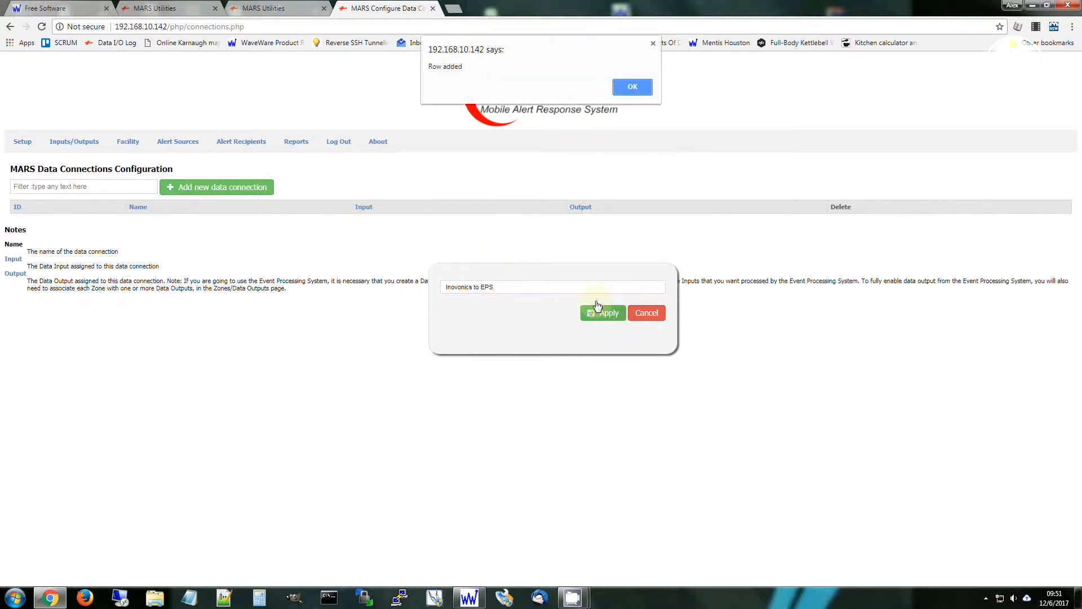
{"action": "left_click", "coordinate": [635, 86]}
Set the "Inovonics to EPS" connection's input to Inovonics and its output to Event Processing System.
{"action": "left_click", "coordinate": [587, 218]}
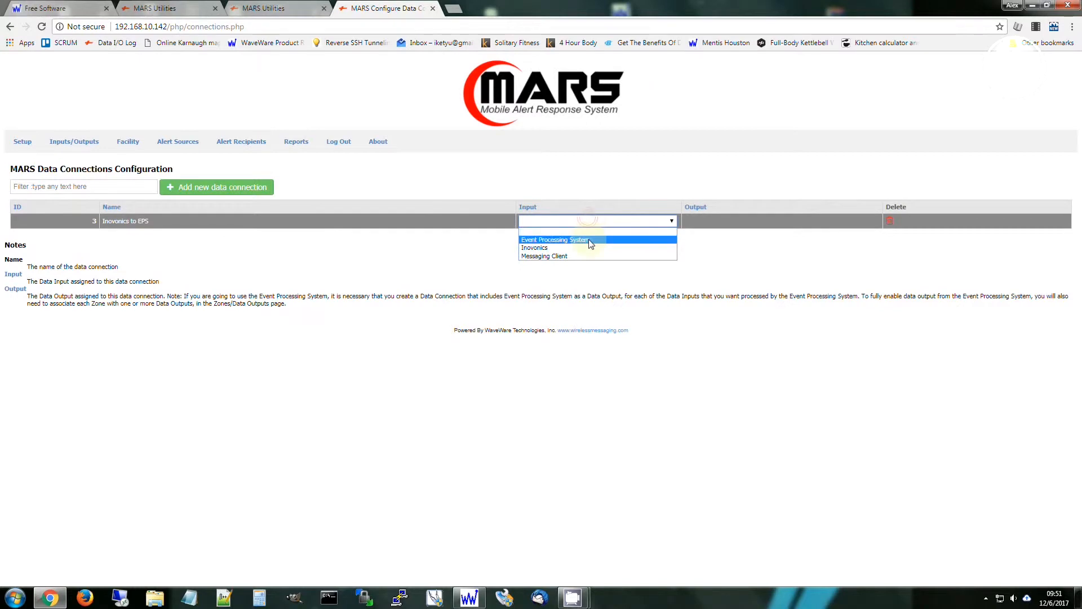
{"action": "left_click", "coordinate": [588, 248]}
{"action": "left_click", "coordinate": [752, 221]}
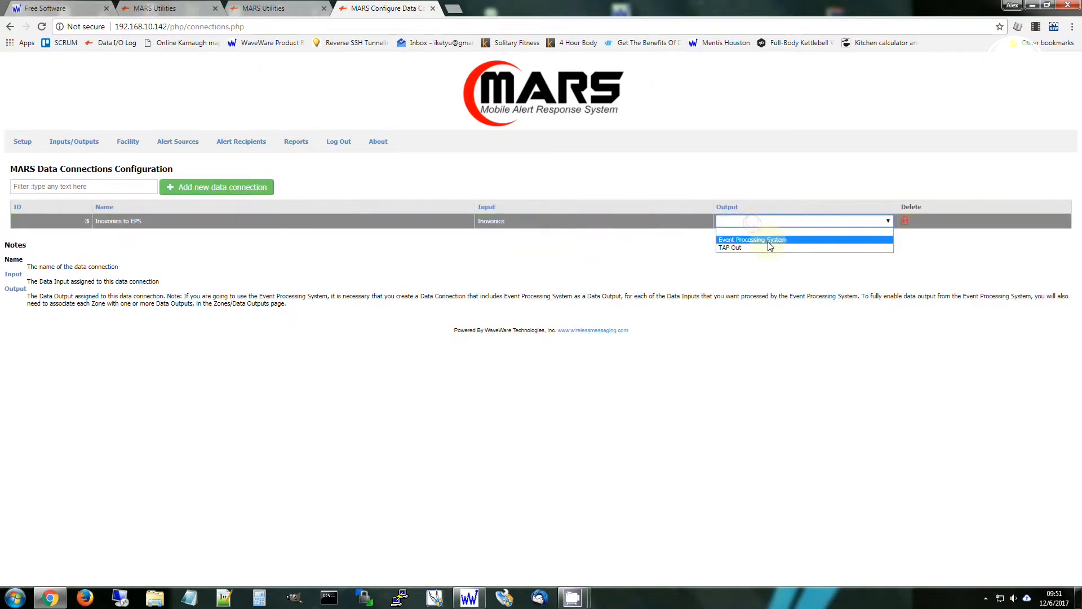
{"action": "left_click", "coordinate": [768, 241]}
{"action": "left_click", "coordinate": [448, 220]}
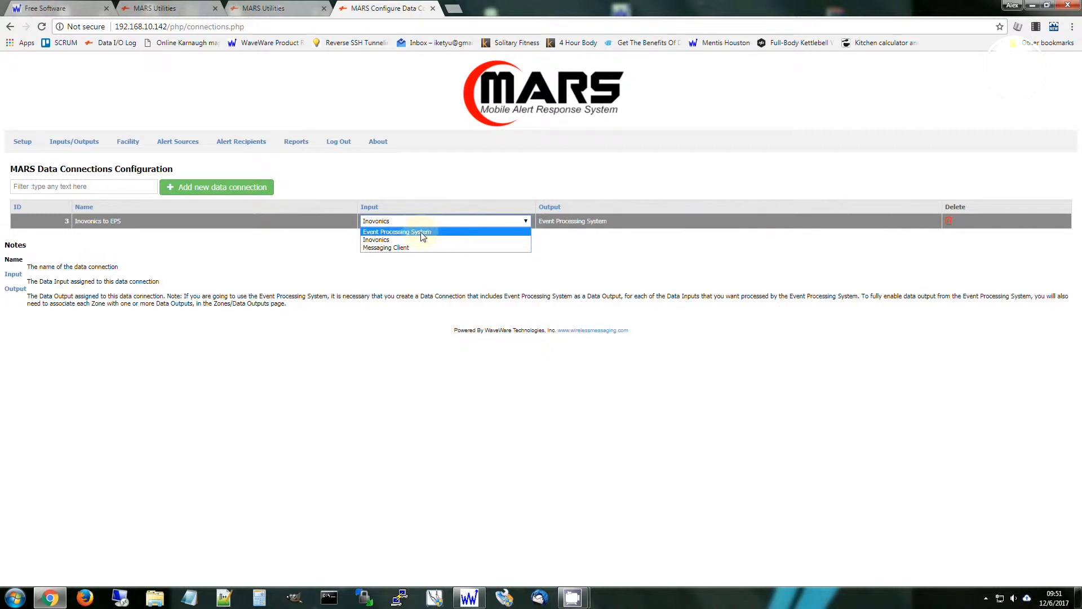
{"action": "left_click", "coordinate": [449, 161]}
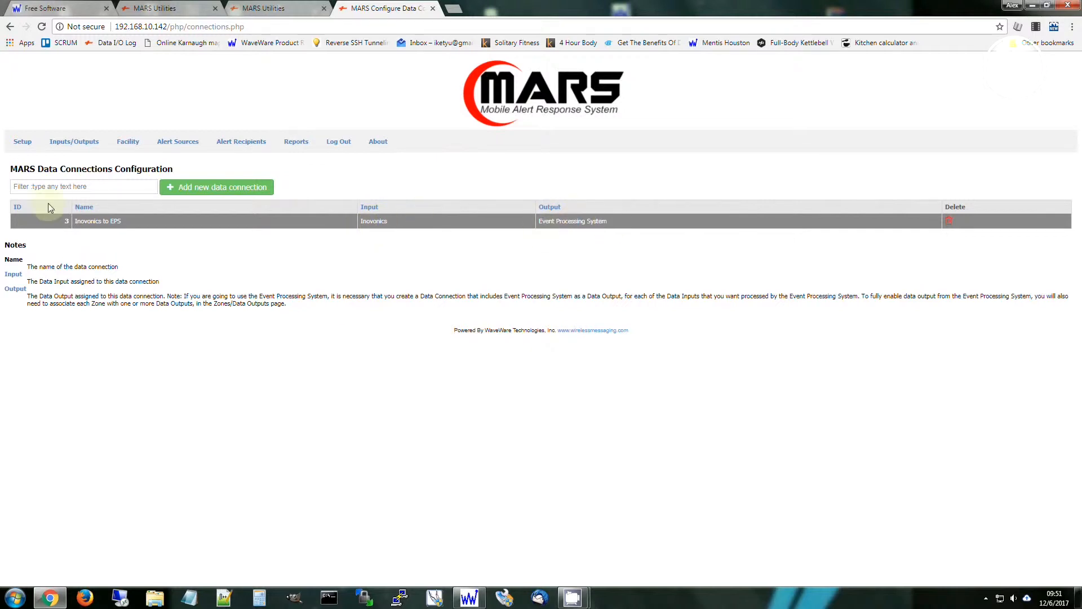
Add a second data connection named "EPS to TAP".
{"action": "left_click", "coordinate": [223, 188]}
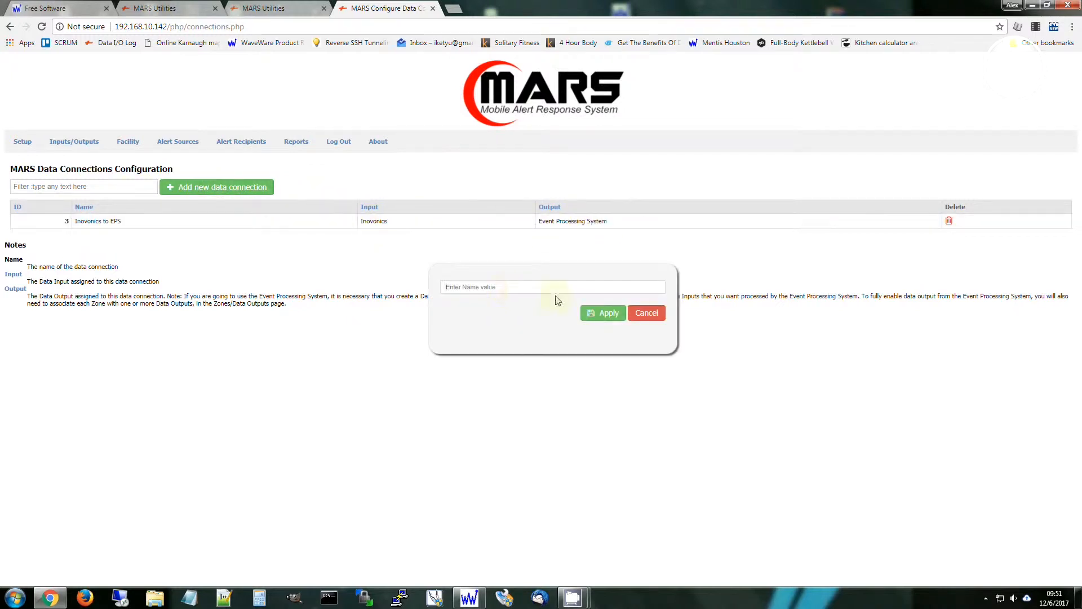
{"action": "type", "text": "EPS to TAP"}
{"action": "left_click", "coordinate": [604, 314]}
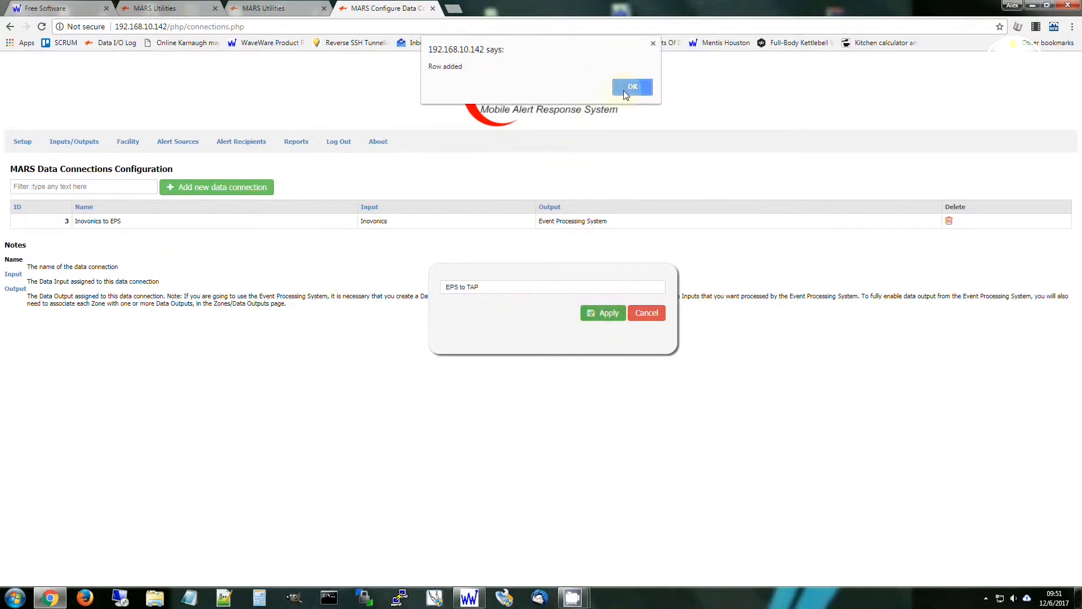
{"action": "left_click", "coordinate": [631, 87]}
Set the "EPS to TAP" connection's input to Event Processing System and its output to TAP Out.
{"action": "left_click", "coordinate": [407, 236]}
{"action": "left_click", "coordinate": [407, 235]}
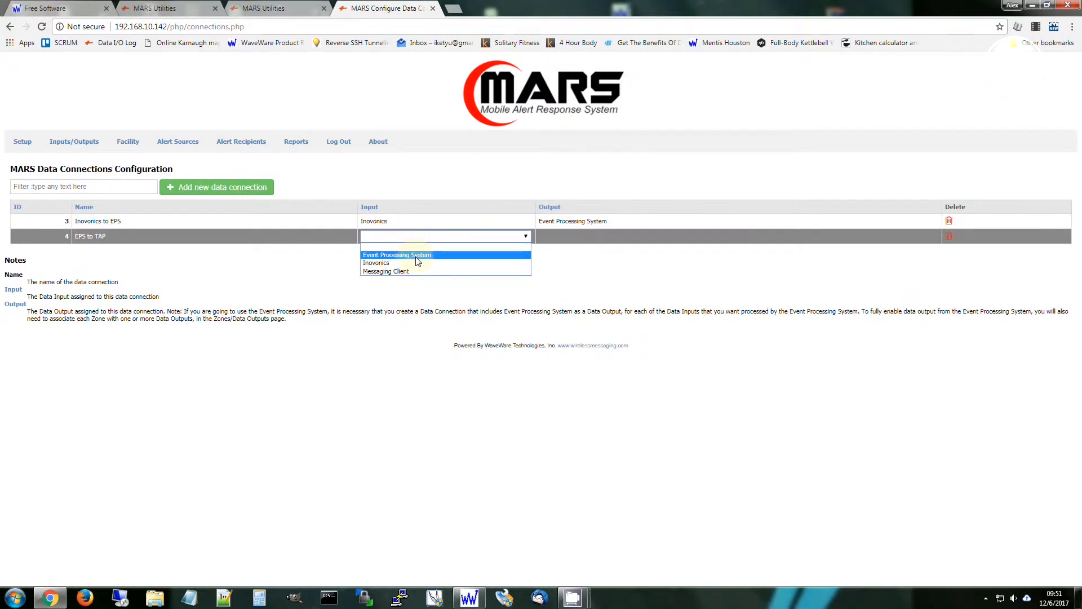
{"action": "left_click", "coordinate": [416, 257]}
{"action": "left_click", "coordinate": [680, 232]}
{"action": "left_click", "coordinate": [680, 233]}
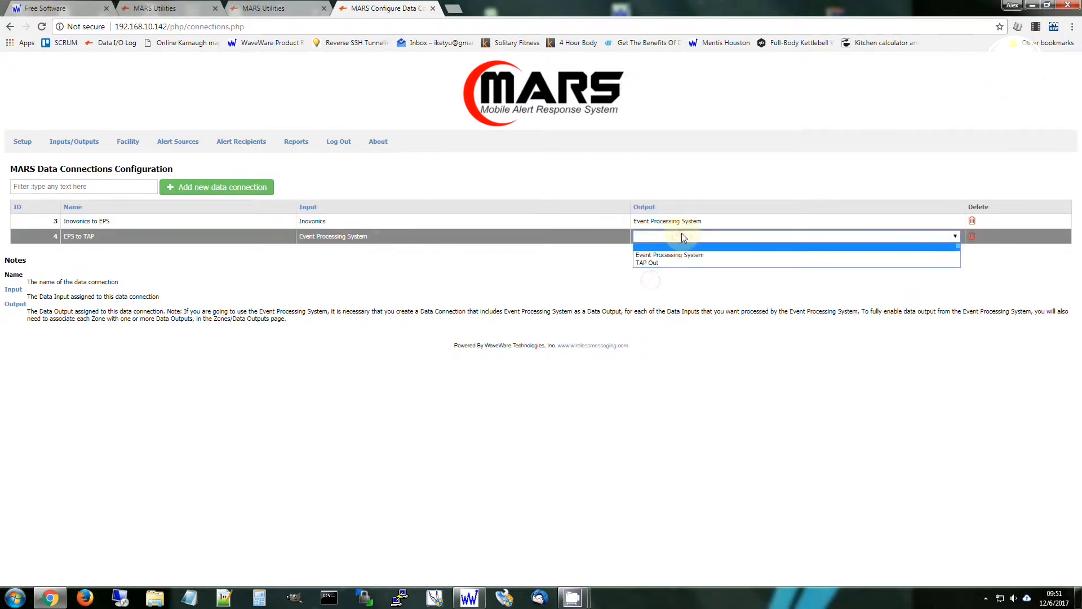
{"action": "left_click", "coordinate": [691, 263]}
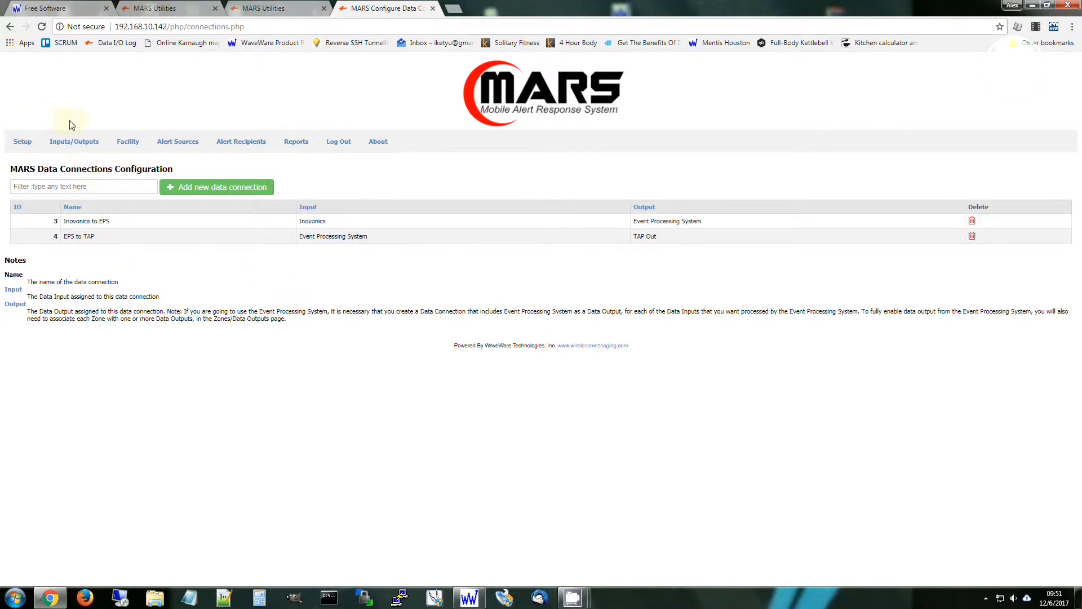
Clear the Settings value of the Inovonics data input.
{"action": "mouse_move", "coordinate": [73, 141]}
{"action": "left_click", "coordinate": [72, 164]}
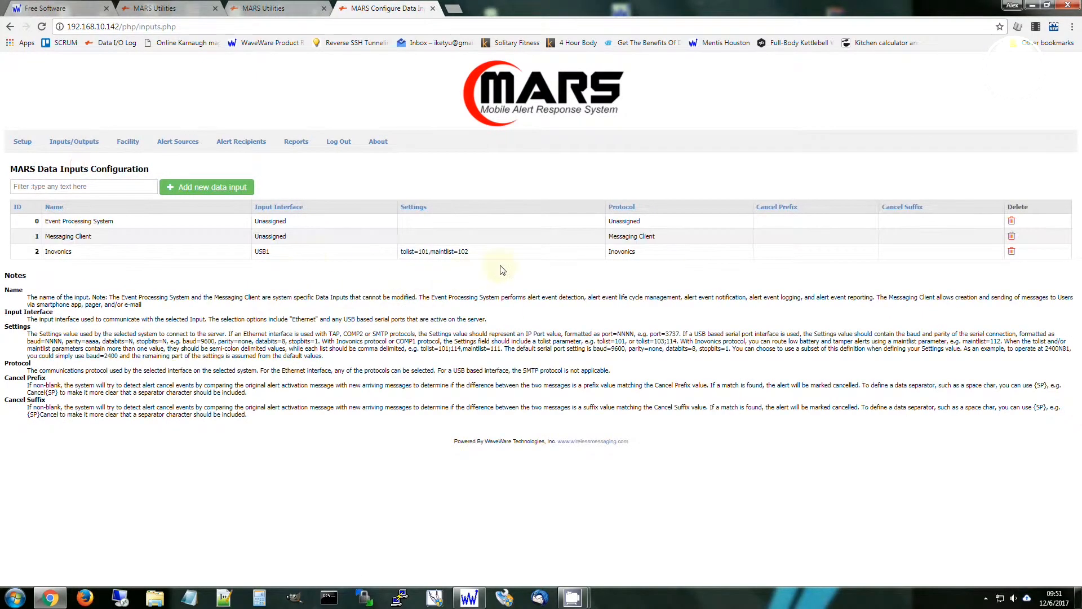
{"action": "left_click", "coordinate": [480, 252]}
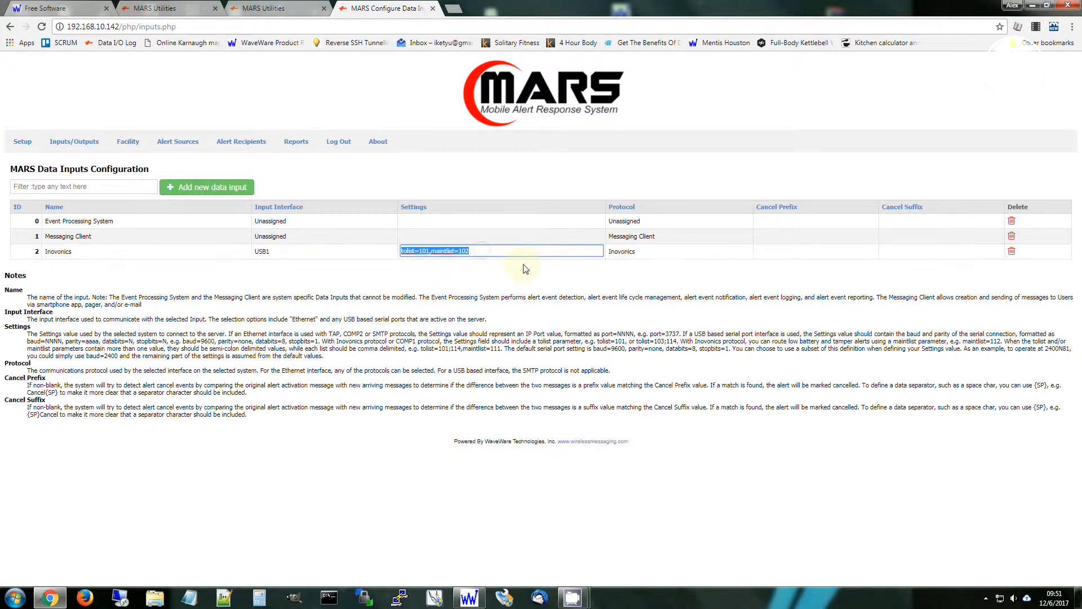
{"action": "key", "text": "Delete"}
{"action": "key", "text": "Return"}
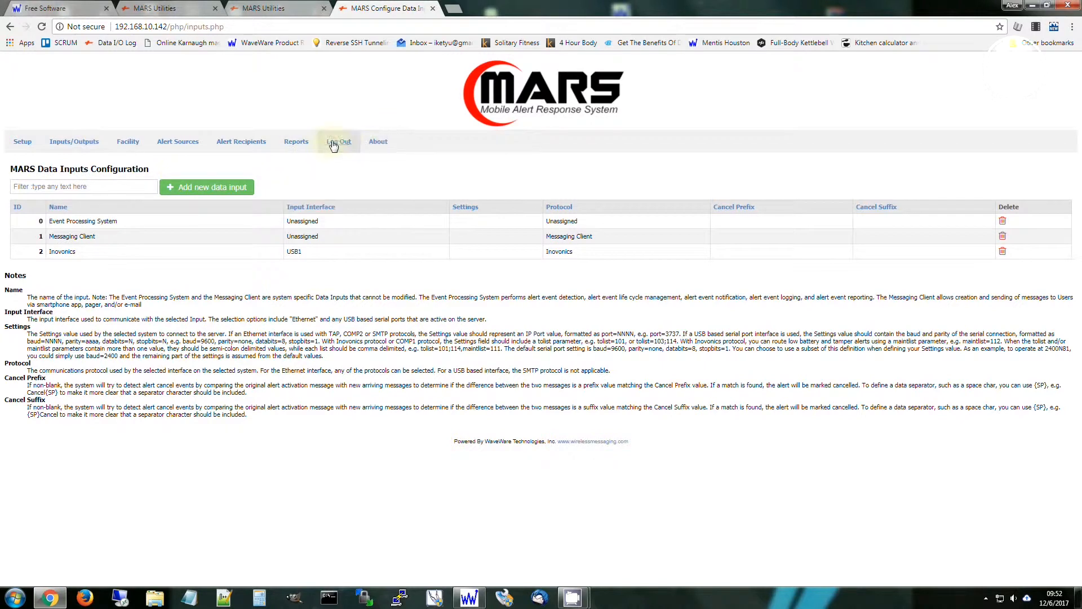
Enable Event Processing in the MARS general settings.
{"action": "left_click", "coordinate": [19, 164]}
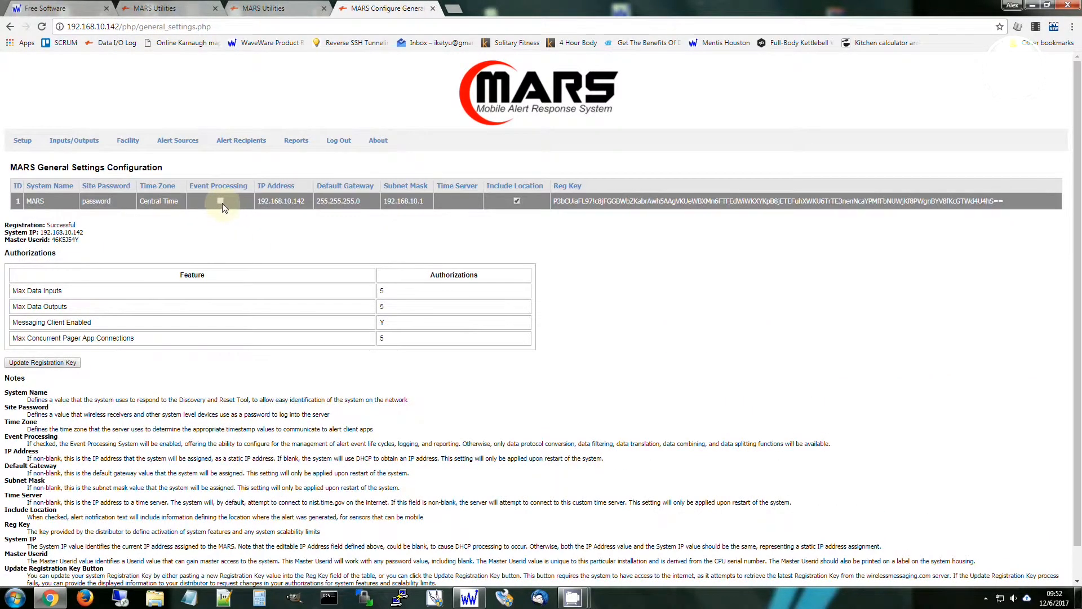
{"action": "left_click", "coordinate": [221, 201]}
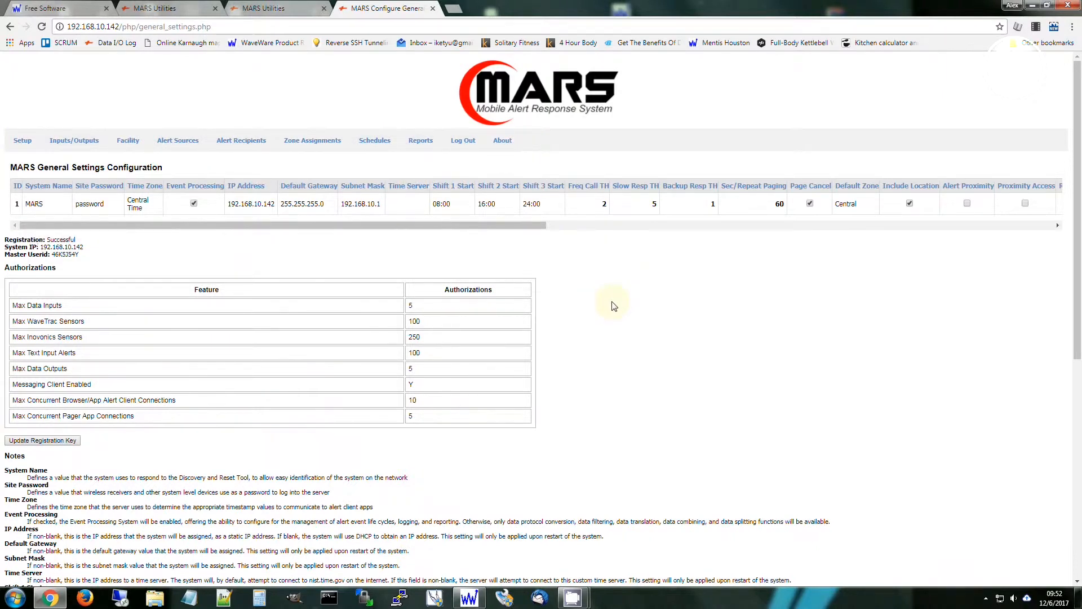
Add a new zone named "3" to the zones configuration.
{"action": "mouse_move", "coordinate": [312, 140]}
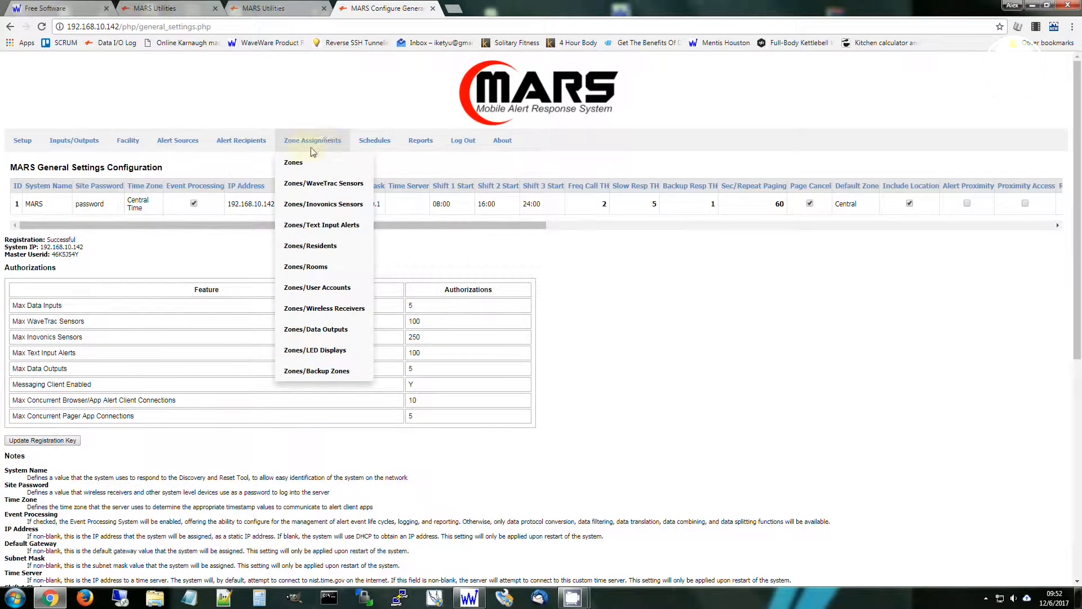
{"action": "left_click", "coordinate": [296, 164]}
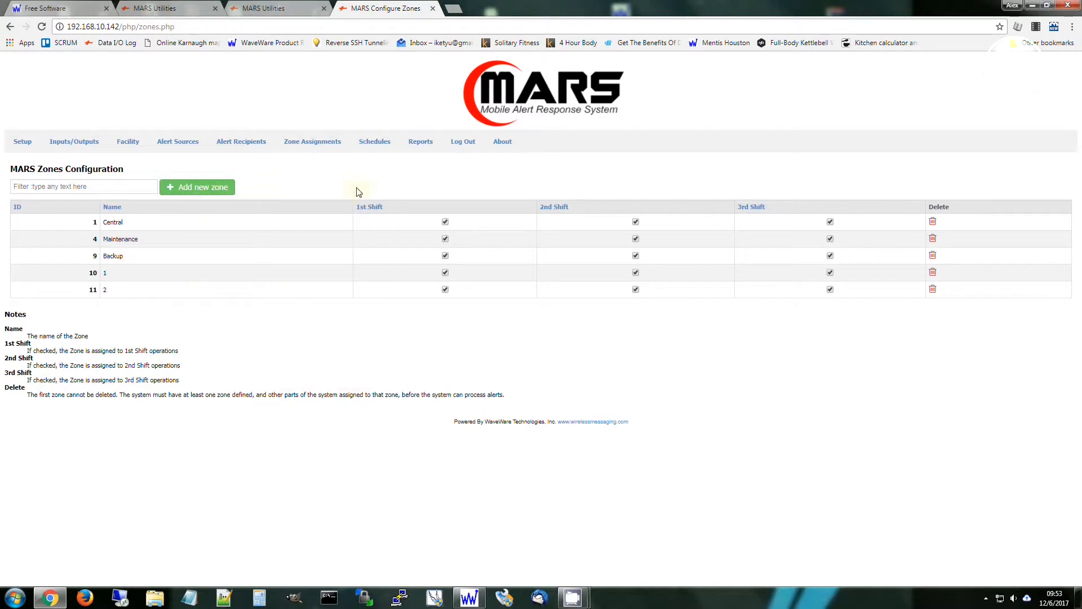
{"action": "mouse_move", "coordinate": [227, 145]}
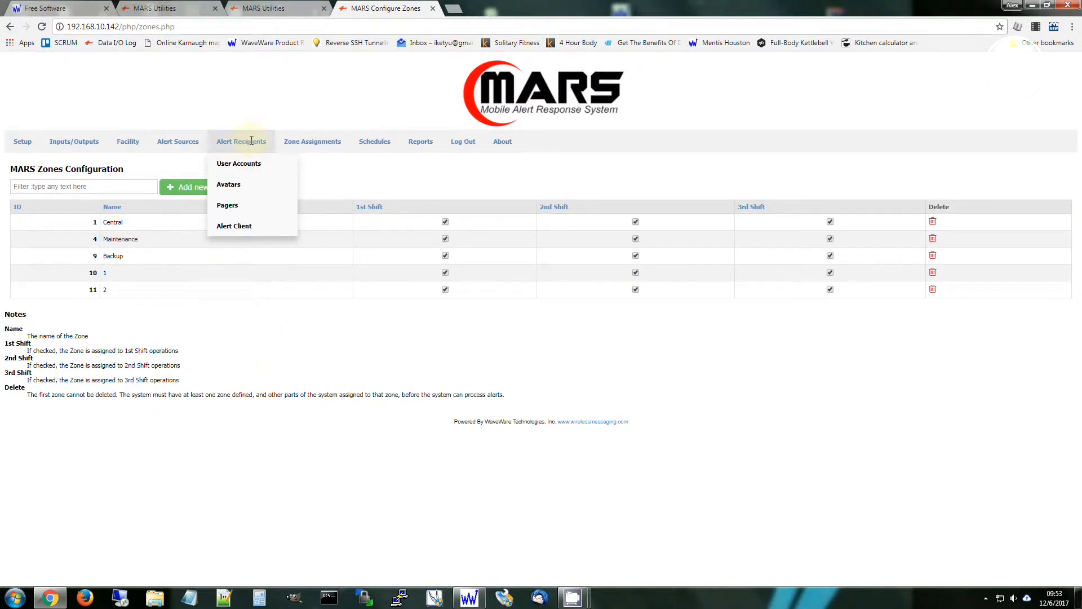
{"action": "left_click", "coordinate": [204, 189]}
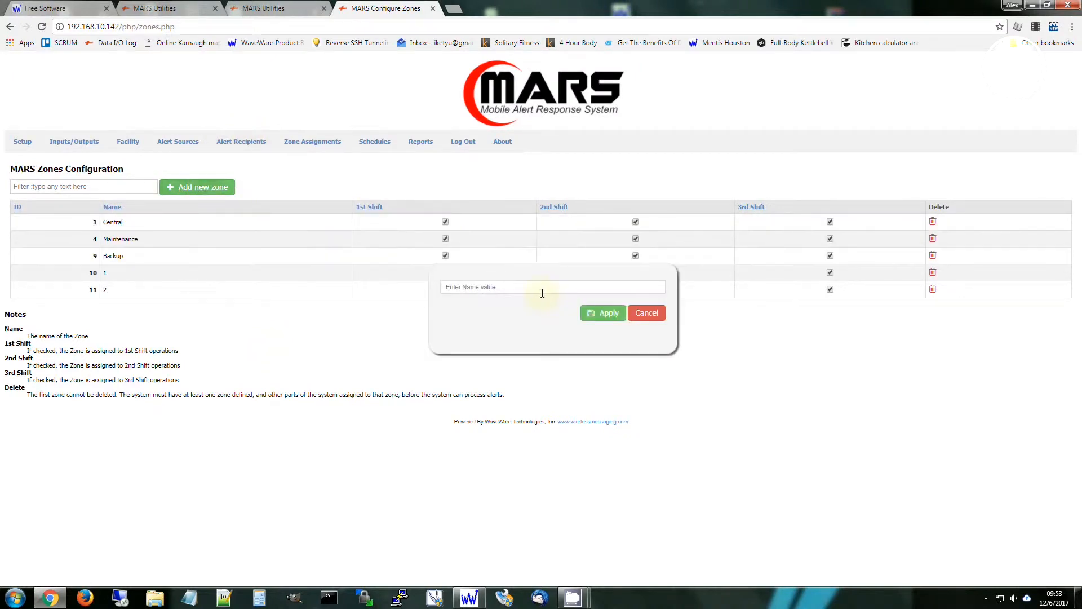
{"action": "type", "text": "3"}
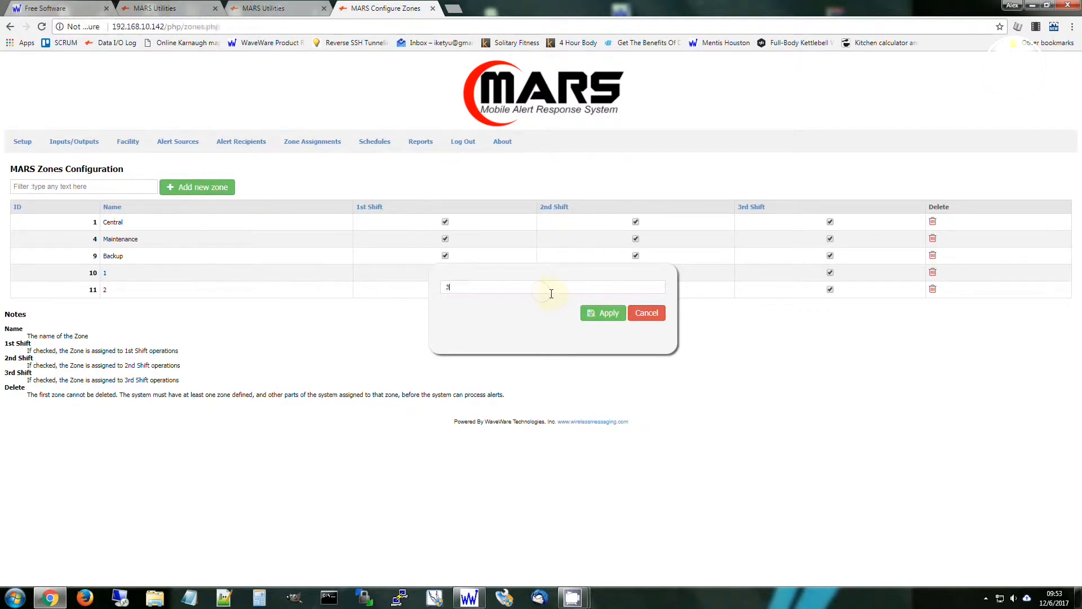
{"action": "left_click", "coordinate": [609, 314]}
{"action": "left_click", "coordinate": [633, 88]}
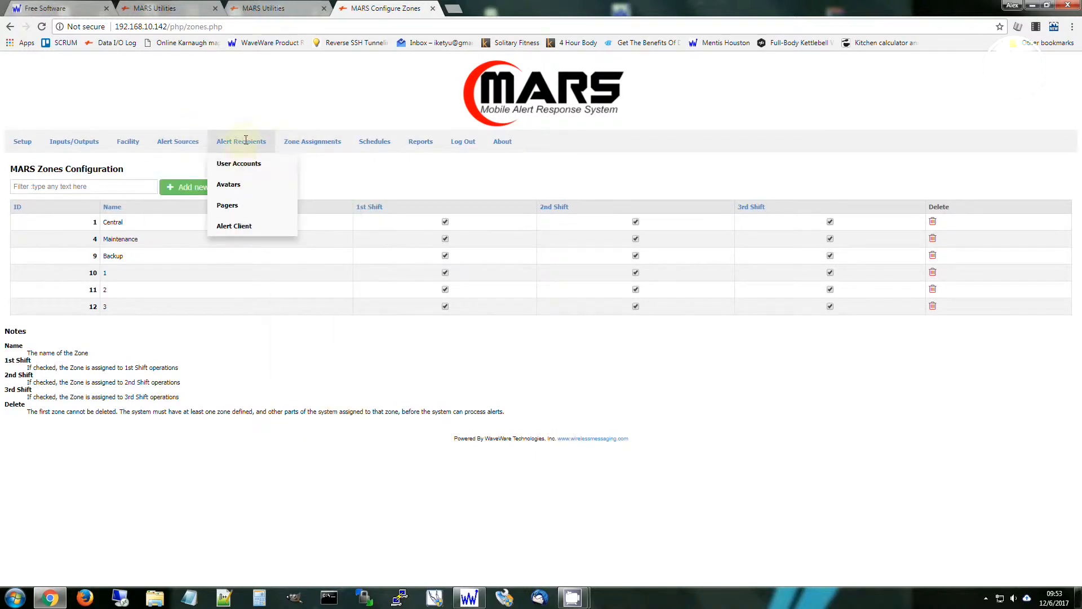
Add a new user account with the user ID "user1".
{"action": "left_click", "coordinate": [239, 164]}
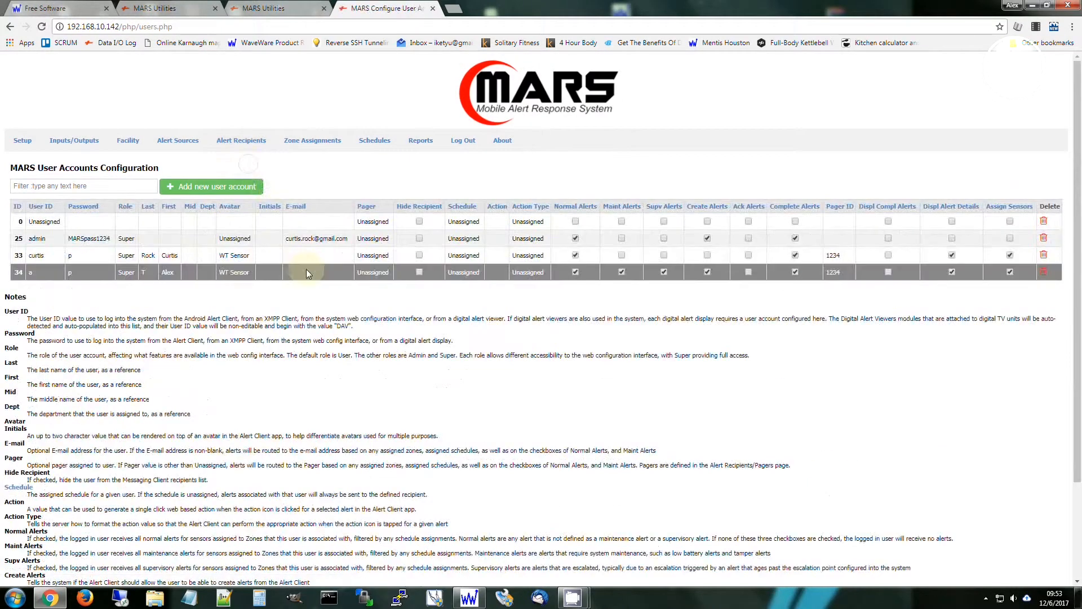
{"action": "left_click", "coordinate": [232, 186]}
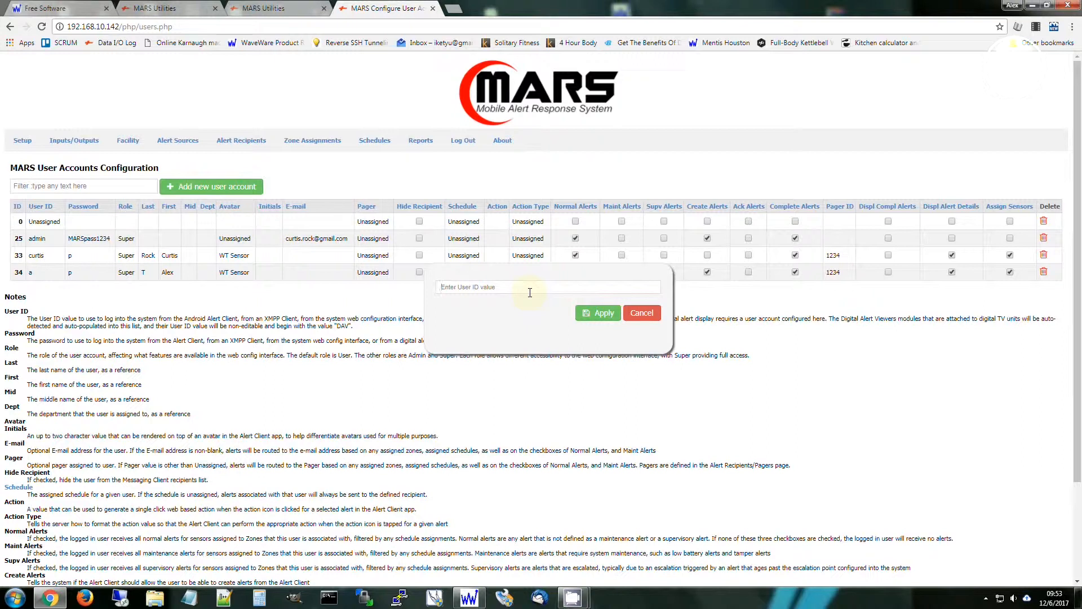
{"action": "type", "text": "user1"}
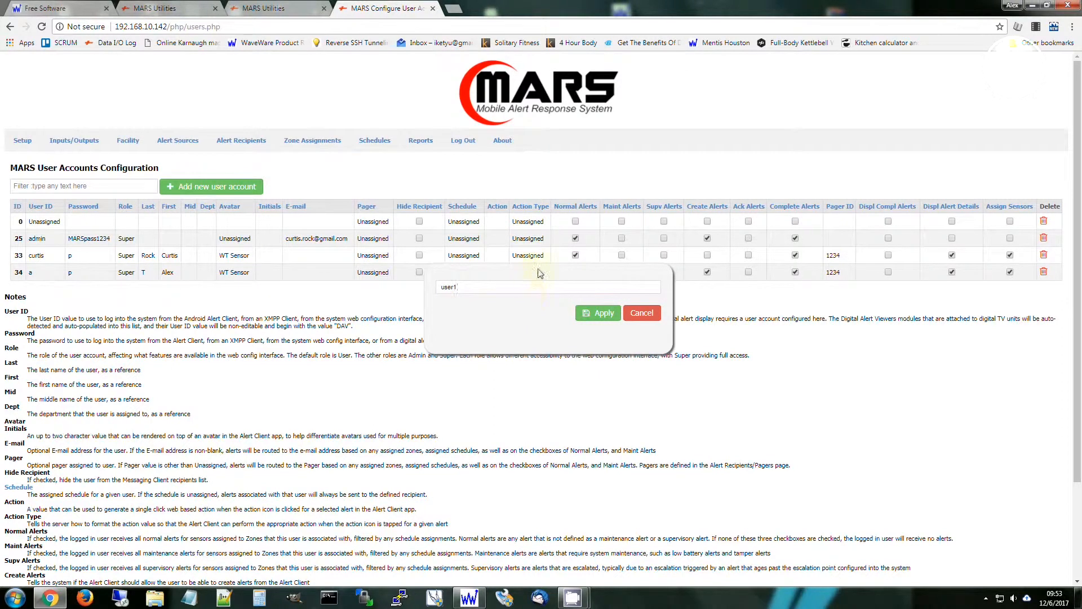
{"action": "left_click", "coordinate": [598, 313]}
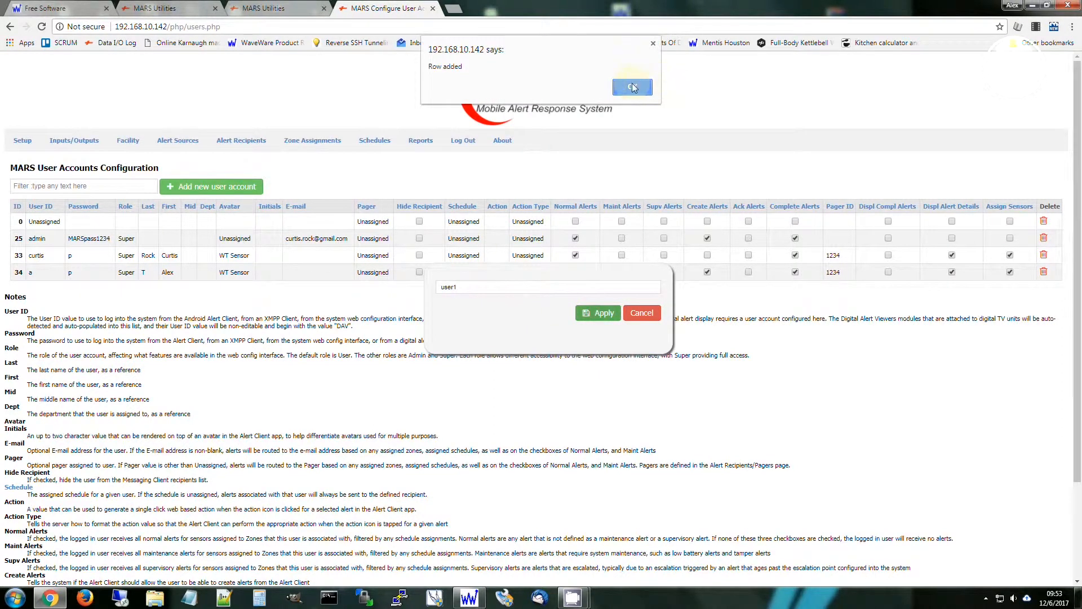
{"action": "left_click", "coordinate": [633, 87]}
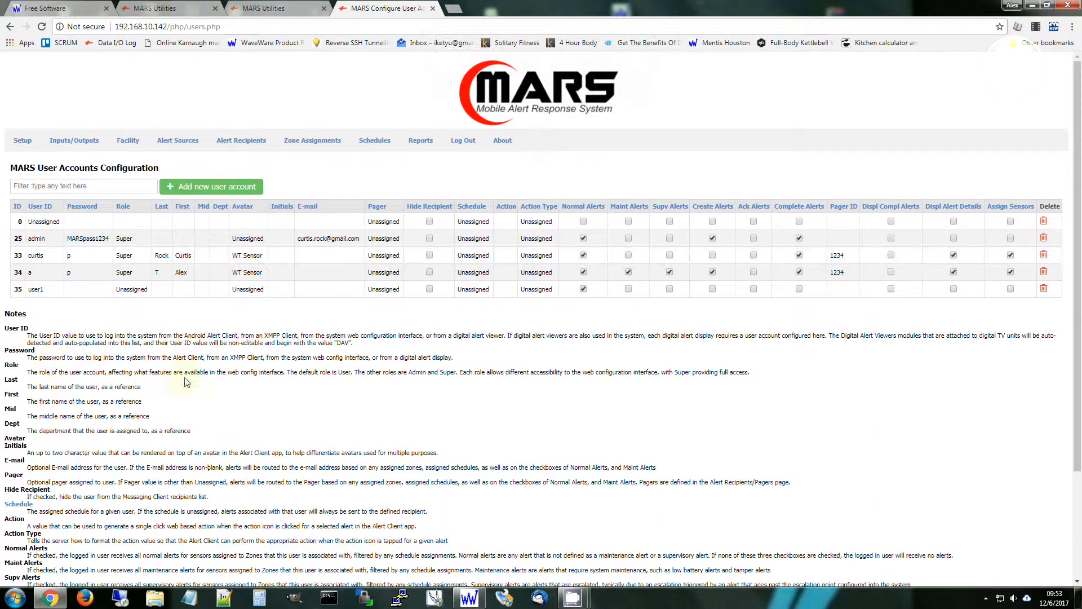
Enter the account password for user1 and set its role to User.
{"action": "left_click", "coordinate": [82, 291]}
{"action": "type", "text": "p"}
{"action": "key", "text": "Return"}
{"action": "left_click", "coordinate": [132, 289]}
{"action": "left_click", "coordinate": [134, 289]}
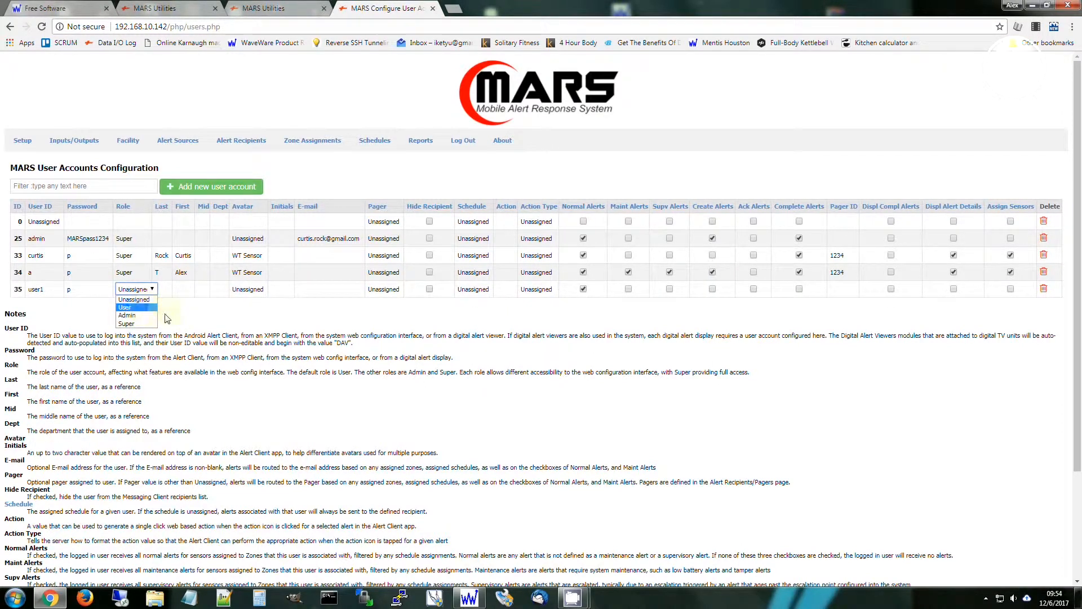
{"action": "left_click", "coordinate": [136, 309]}
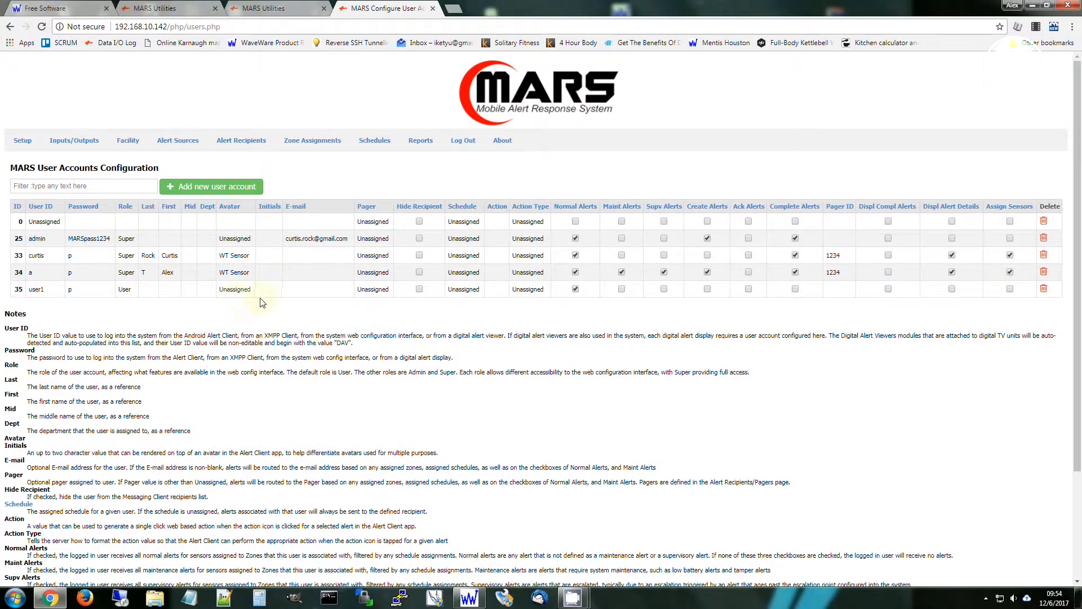
In the Zones/User Accounts configuration, remove account "a" from Zone 1 and assign user1 to it.
{"action": "mouse_move", "coordinate": [316, 139]}
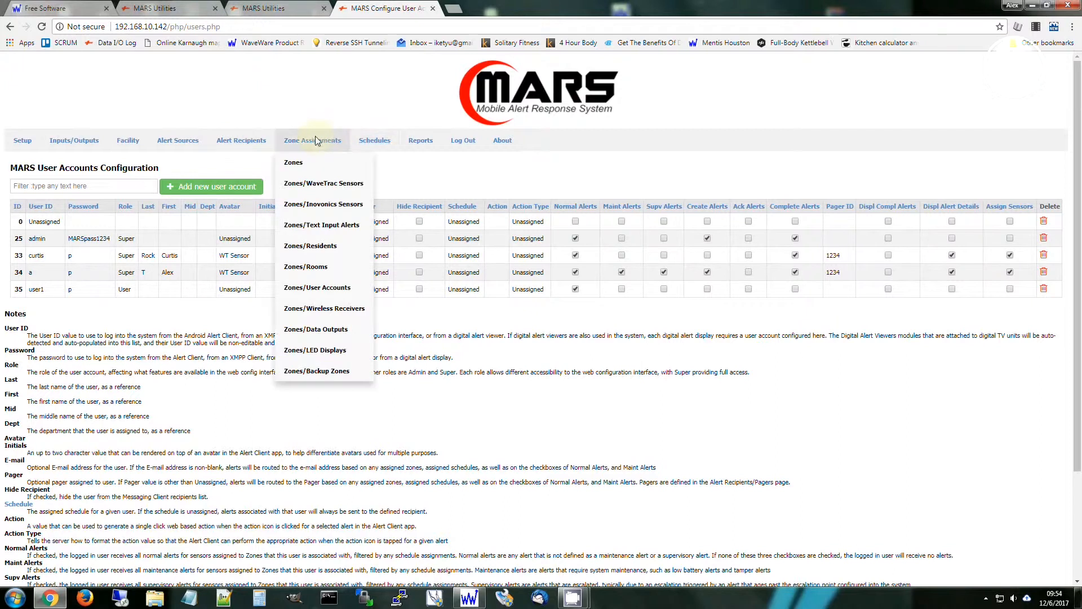
{"action": "left_click", "coordinate": [314, 293]}
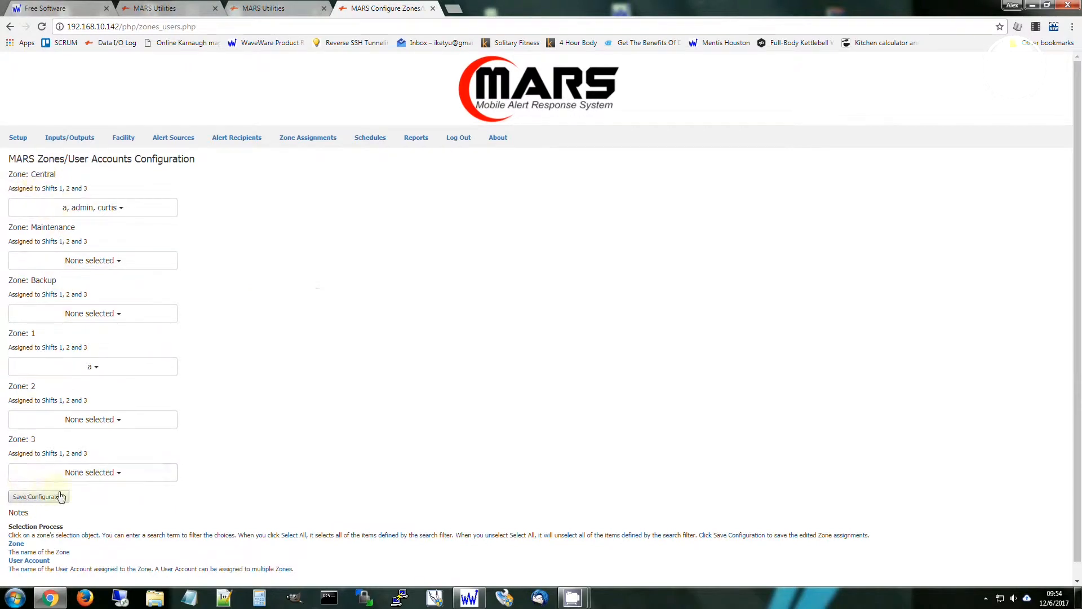
{"action": "left_click", "coordinate": [93, 365]}
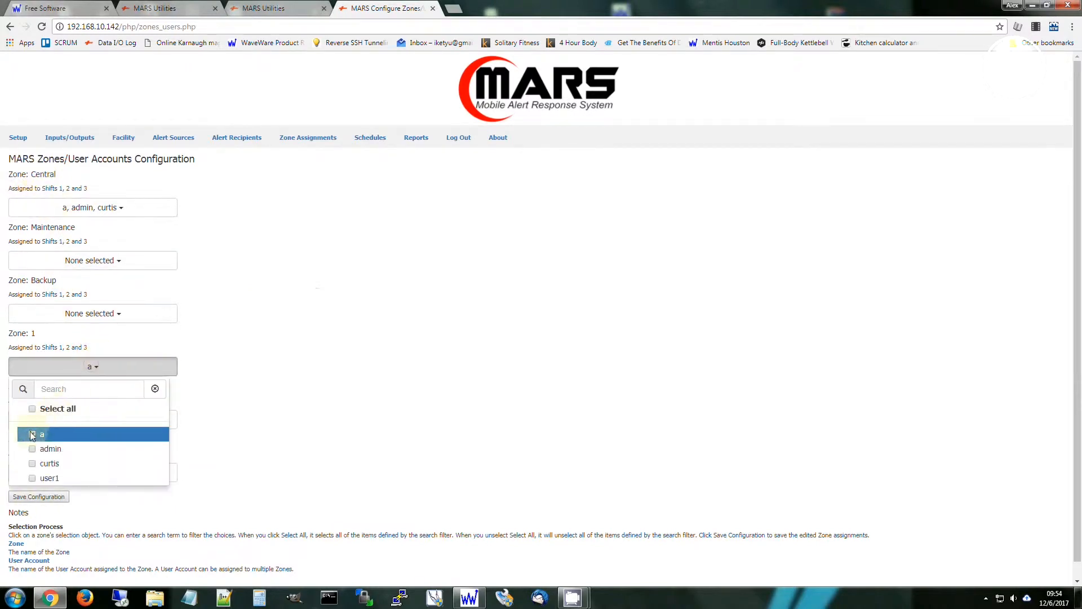
{"action": "left_click", "coordinate": [32, 434]}
{"action": "left_click", "coordinate": [143, 370]}
{"action": "left_click", "coordinate": [104, 367]}
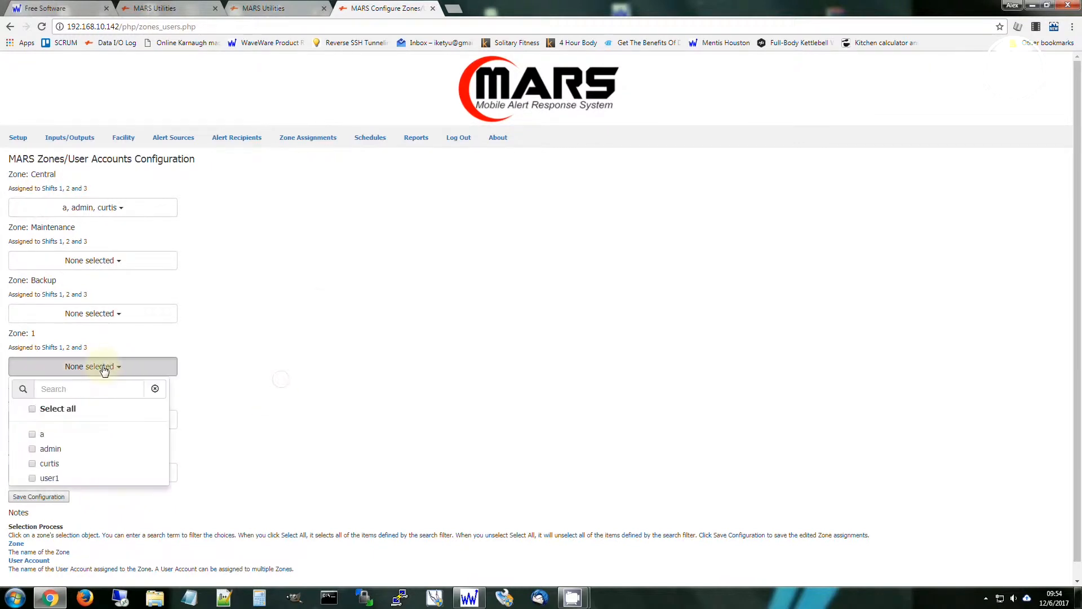
{"action": "left_click", "coordinate": [31, 478]}
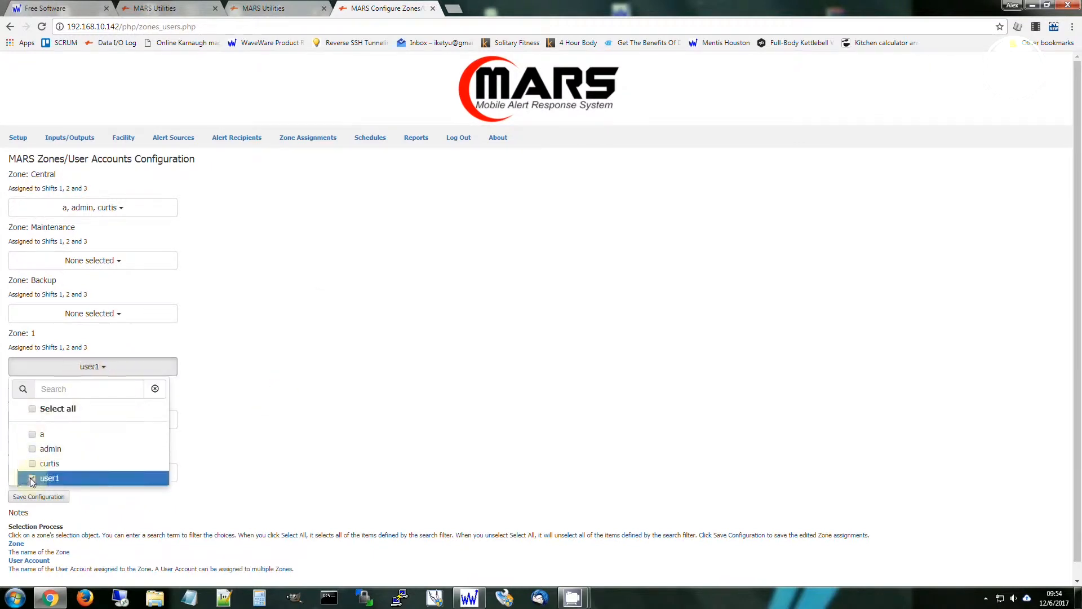
{"action": "left_click", "coordinate": [297, 393]}
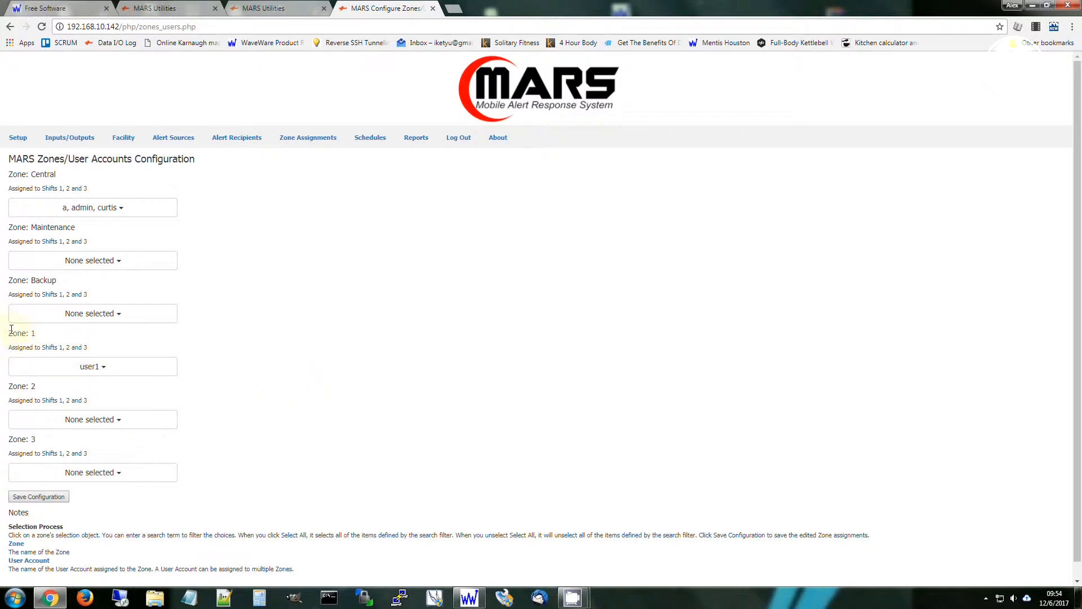
{"action": "left_click_drag", "start_coordinate": [10, 334], "coordinate": [91, 335]}
{"action": "left_click", "coordinate": [77, 337]}
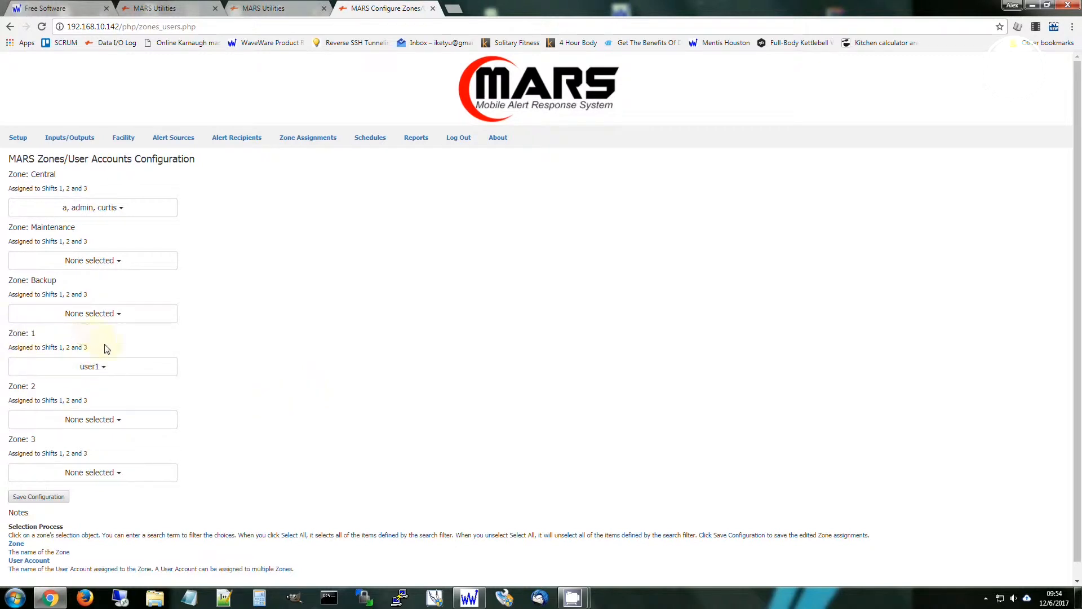
{"action": "left_click", "coordinate": [97, 367]}
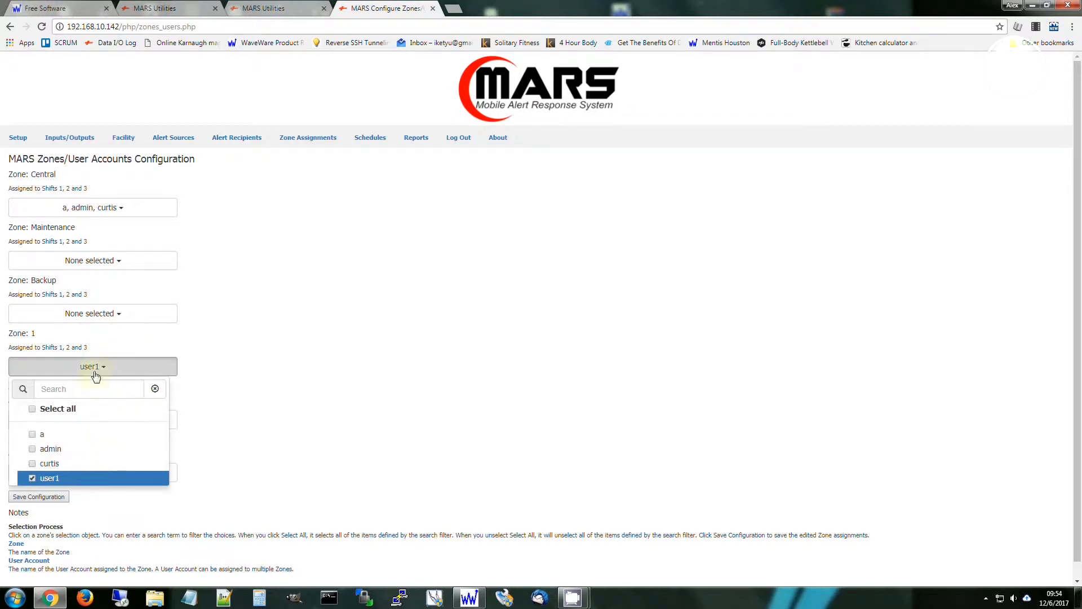
{"action": "left_click", "coordinate": [96, 372]}
{"action": "left_click", "coordinate": [411, 405]}
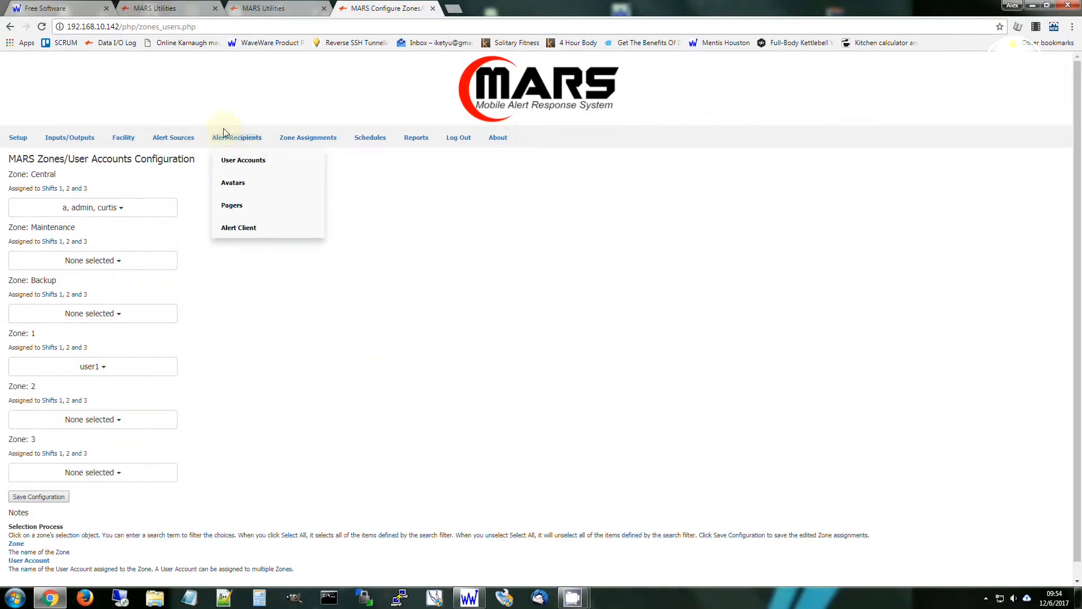
Stay on the Zones/User Accounts page and save the zone assignment configuration.
{"action": "mouse_move", "coordinate": [193, 136]}
{"action": "mouse_move", "coordinate": [244, 134]}
{"action": "left_click", "coordinate": [236, 211]}
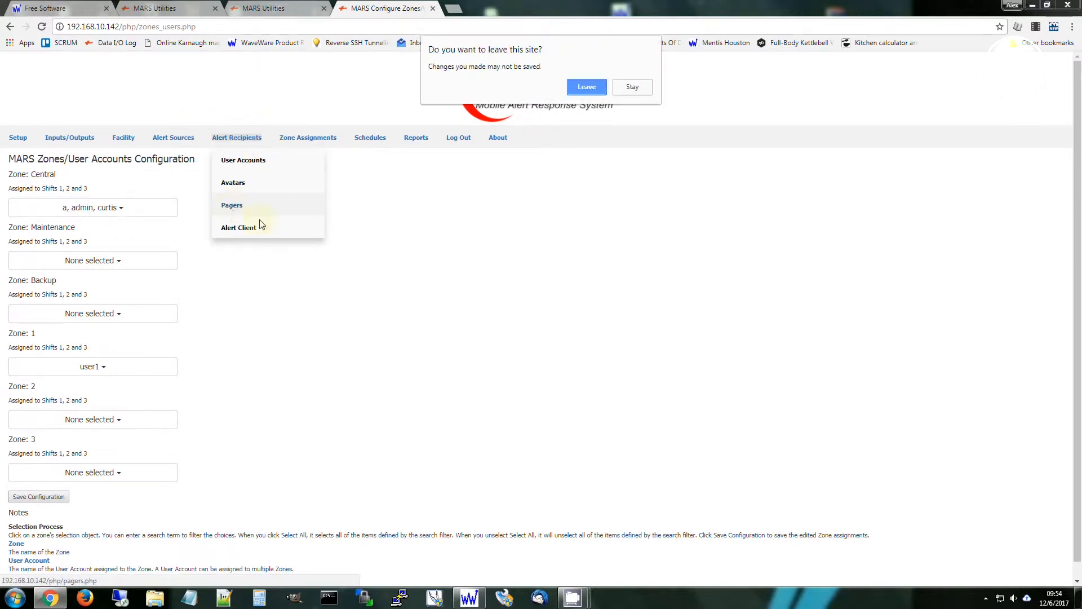
{"action": "left_click", "coordinate": [632, 87]}
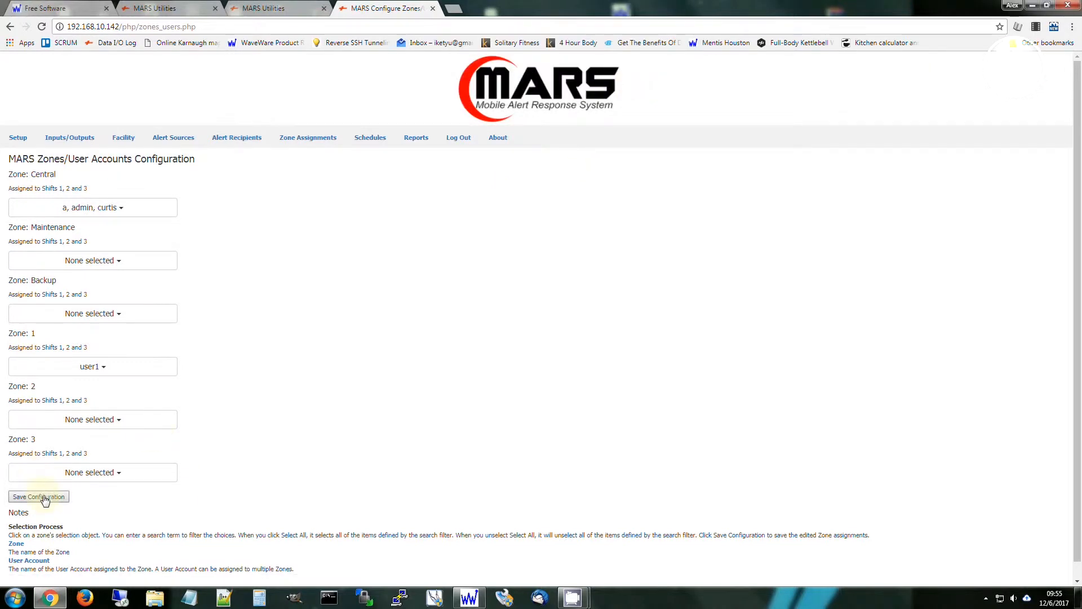
{"action": "left_click", "coordinate": [45, 498]}
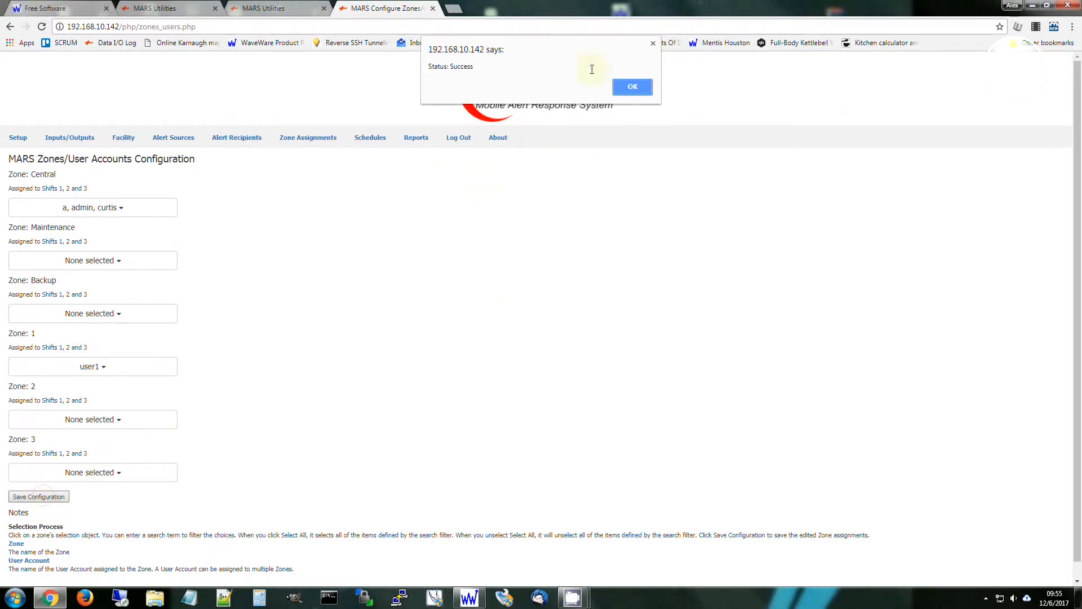
{"action": "left_click", "coordinate": [632, 87]}
{"action": "left_click", "coordinate": [632, 88]}
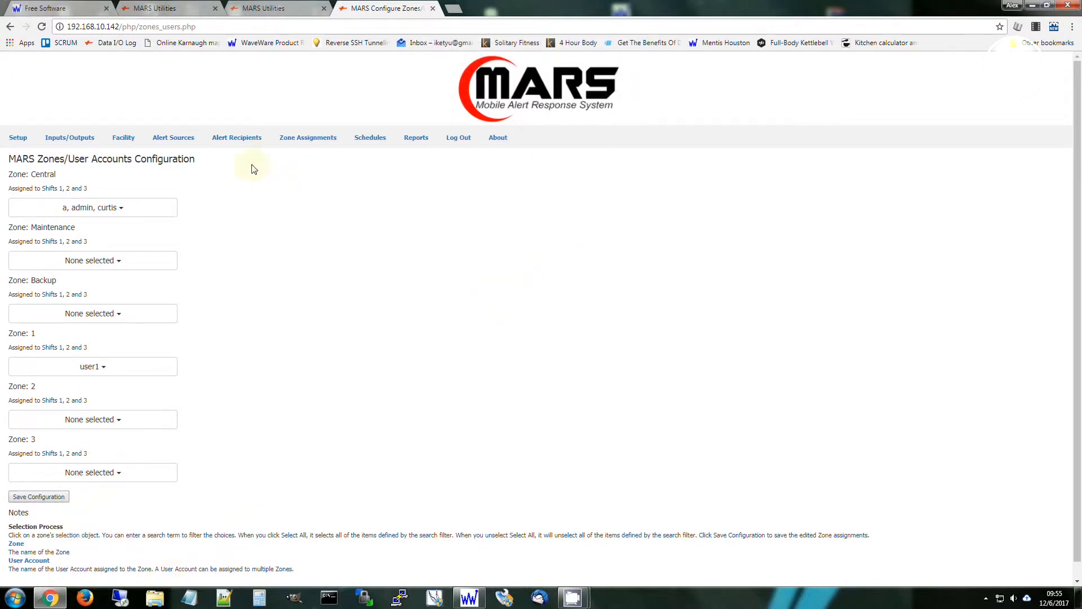
Add a new pager named "Pager 1" to the pagers configuration.
{"action": "mouse_move", "coordinate": [235, 149]}
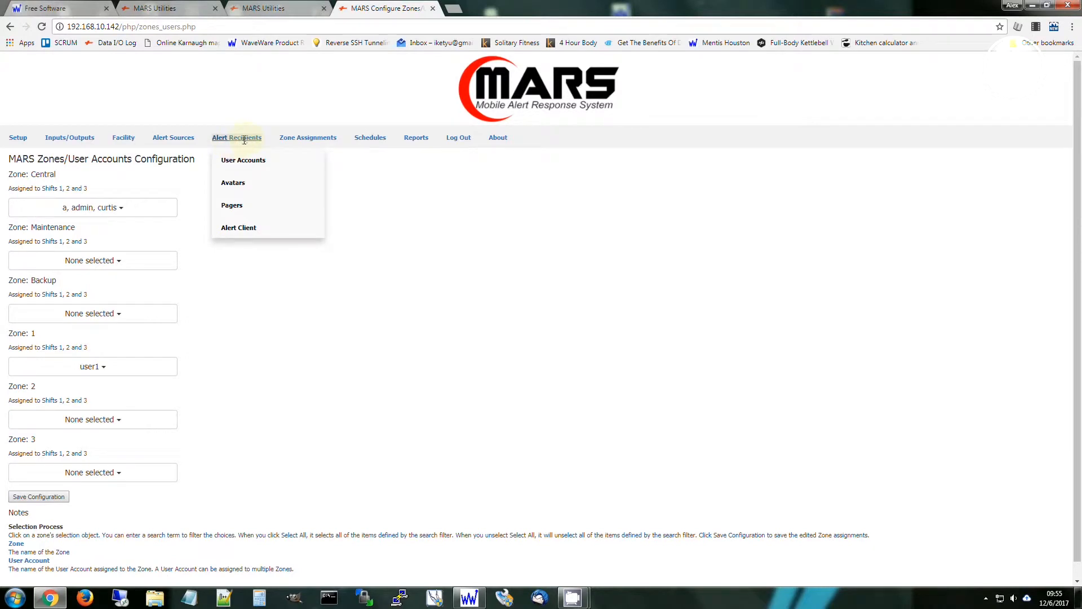
{"action": "left_click", "coordinate": [233, 205]}
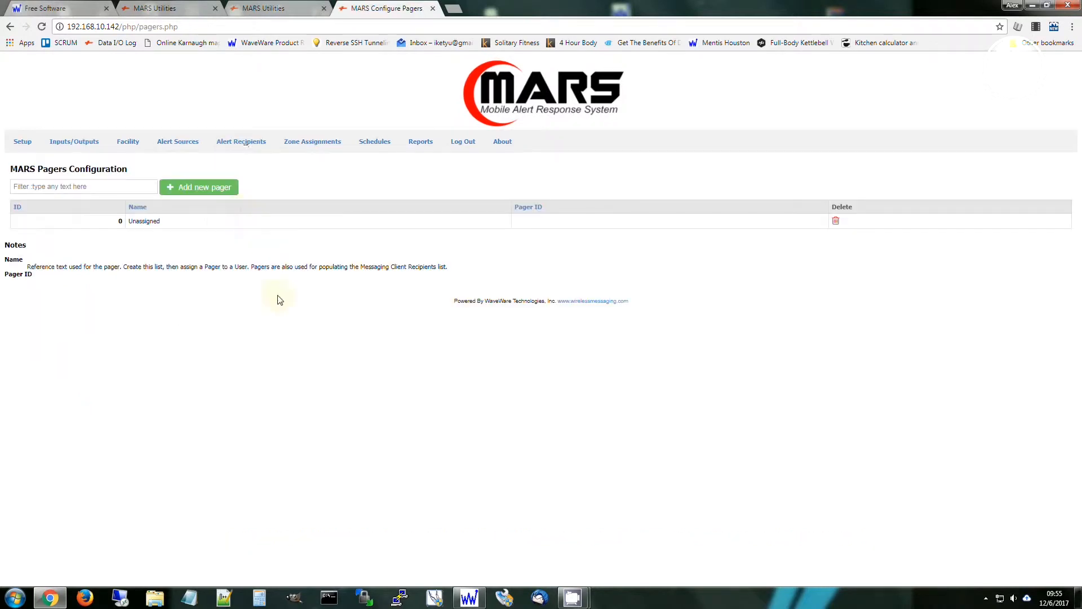
{"action": "left_click", "coordinate": [204, 188]}
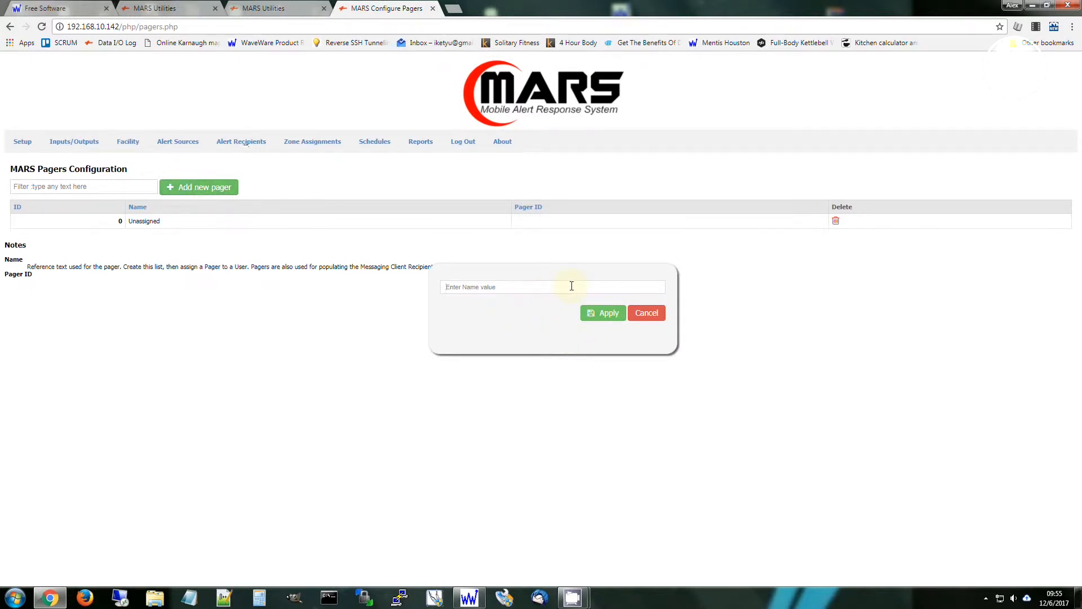
{"action": "type", "text": "Pager 1"}
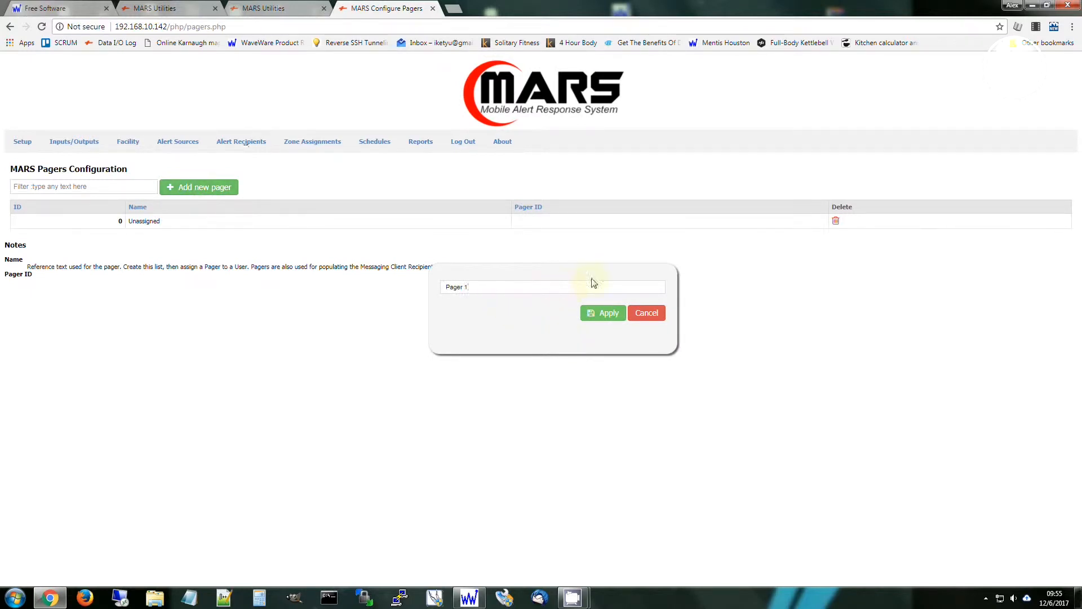
{"action": "left_click", "coordinate": [602, 314]}
{"action": "left_click", "coordinate": [632, 87]}
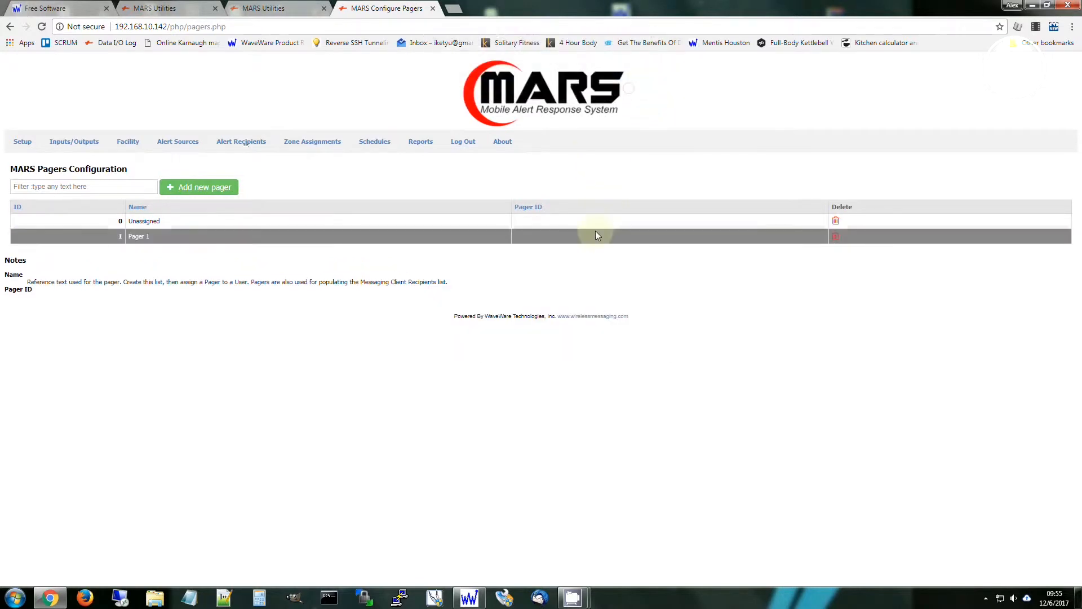
Set the pager ID of Pager 1 to 101.
{"action": "left_click", "coordinate": [596, 232]}
{"action": "type", "text": "101"}
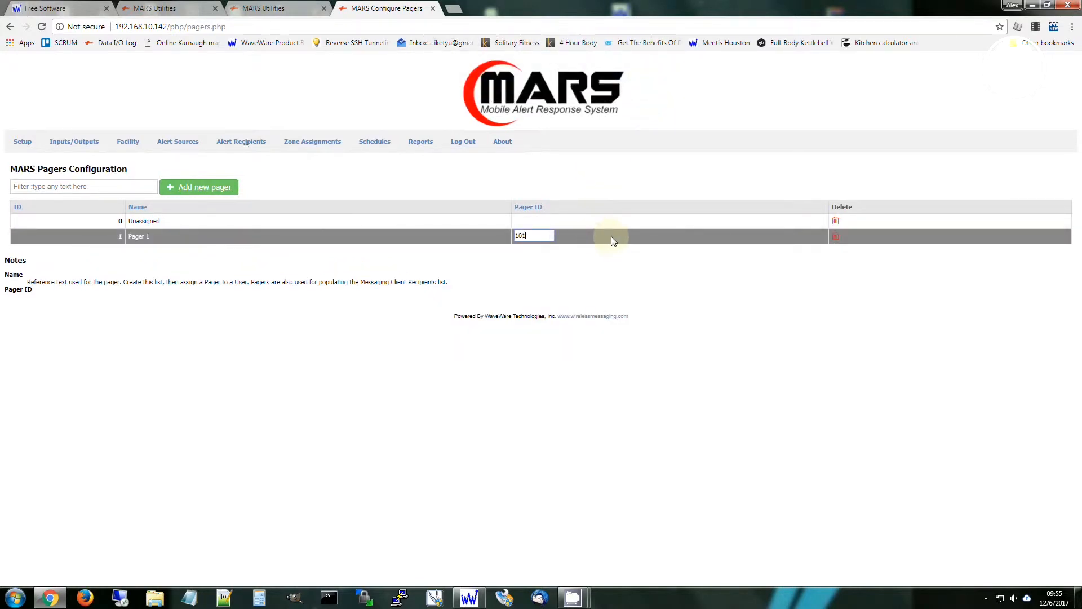
{"action": "key", "text": "Return"}
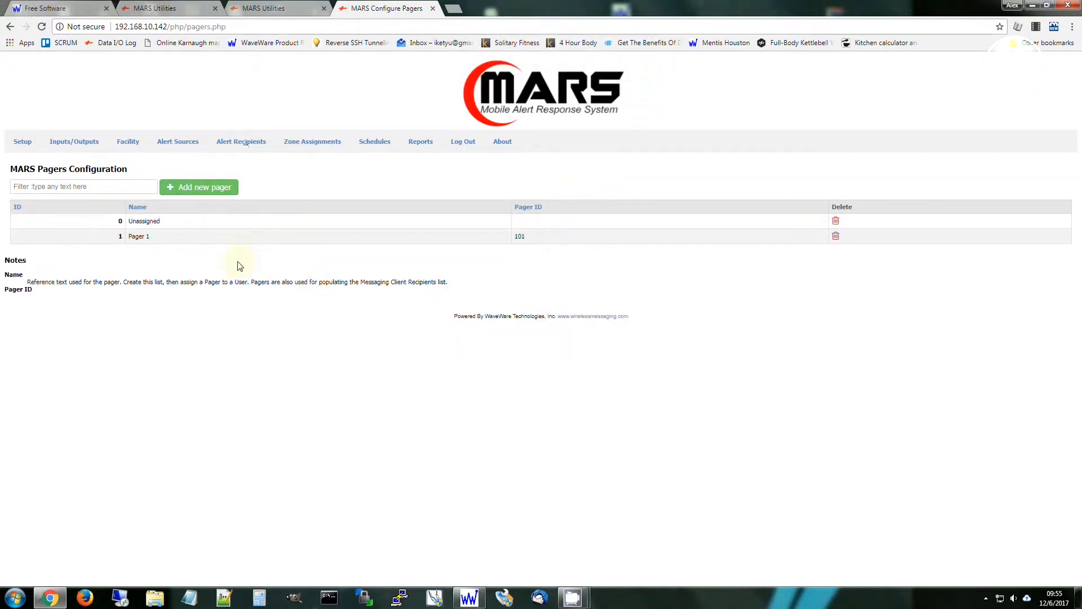
Assign Pager 1 to the user1 account in the user accounts configuration.
{"action": "mouse_move", "coordinate": [227, 141]}
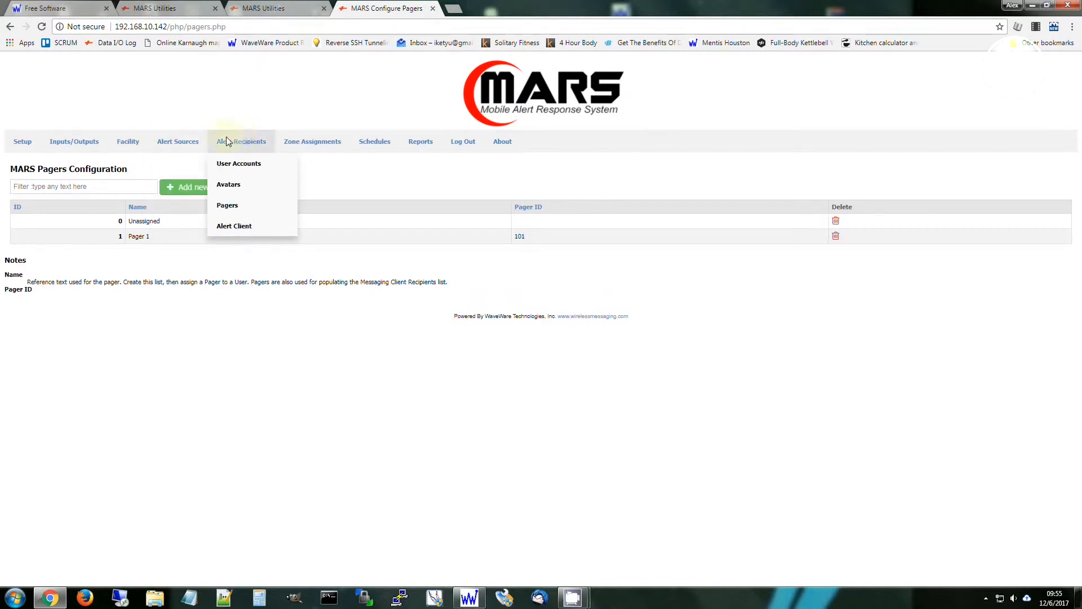
{"action": "left_click", "coordinate": [237, 164]}
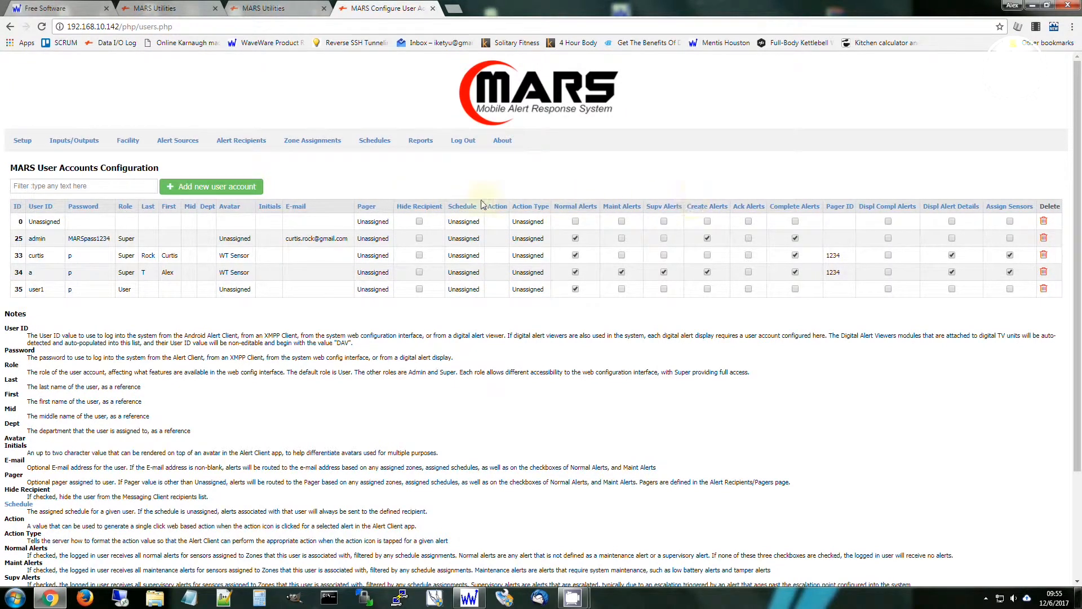
{"action": "left_click", "coordinate": [369, 291]}
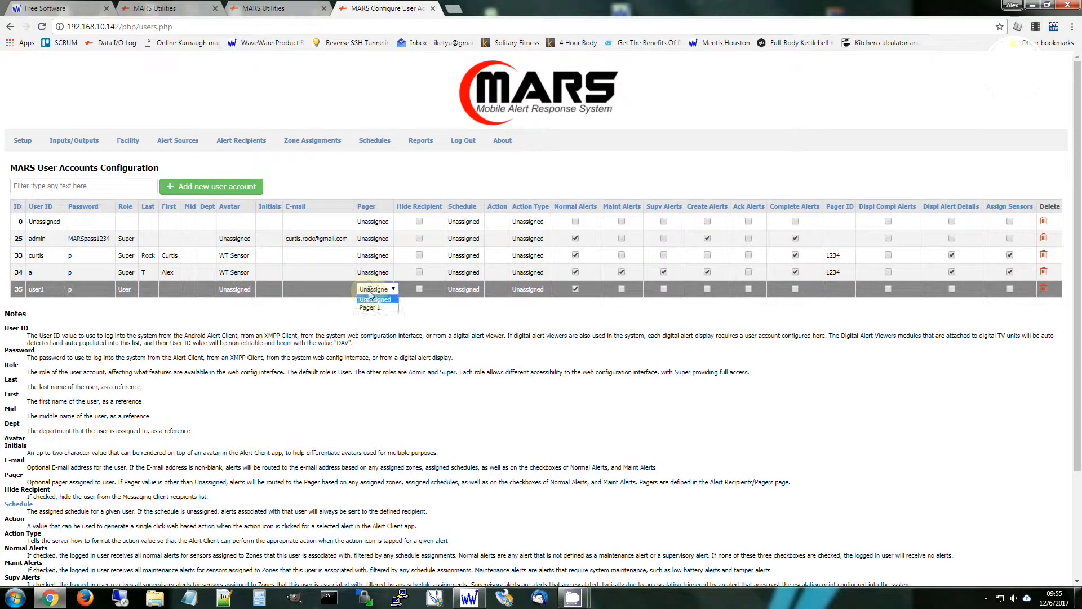
{"action": "left_click", "coordinate": [375, 310]}
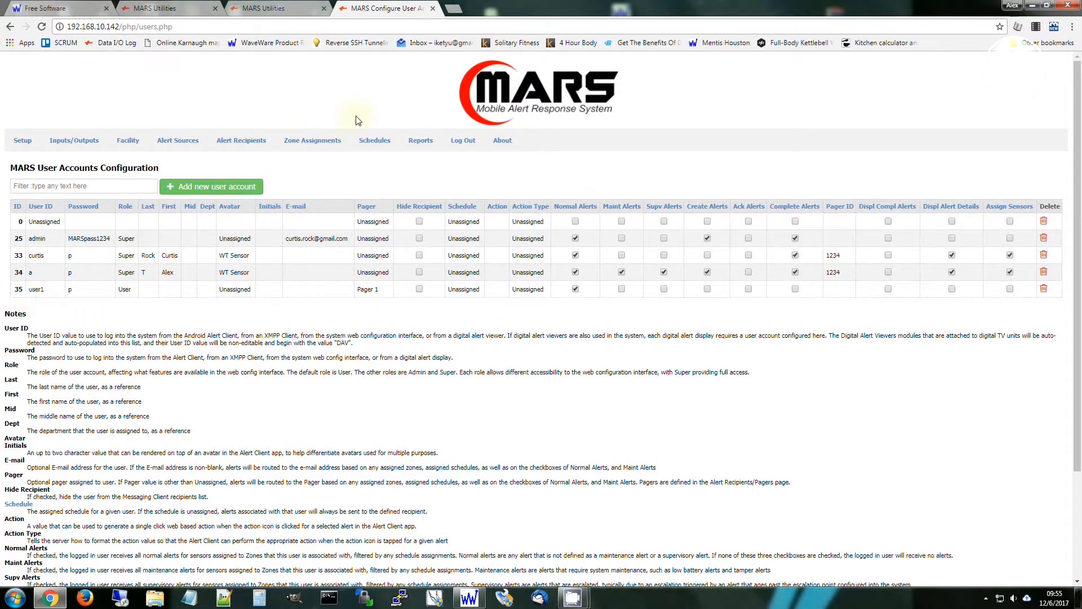
Review the user account assignments of the zones and the list of configured Inovonics sensors.
{"action": "mouse_move", "coordinate": [324, 141]}
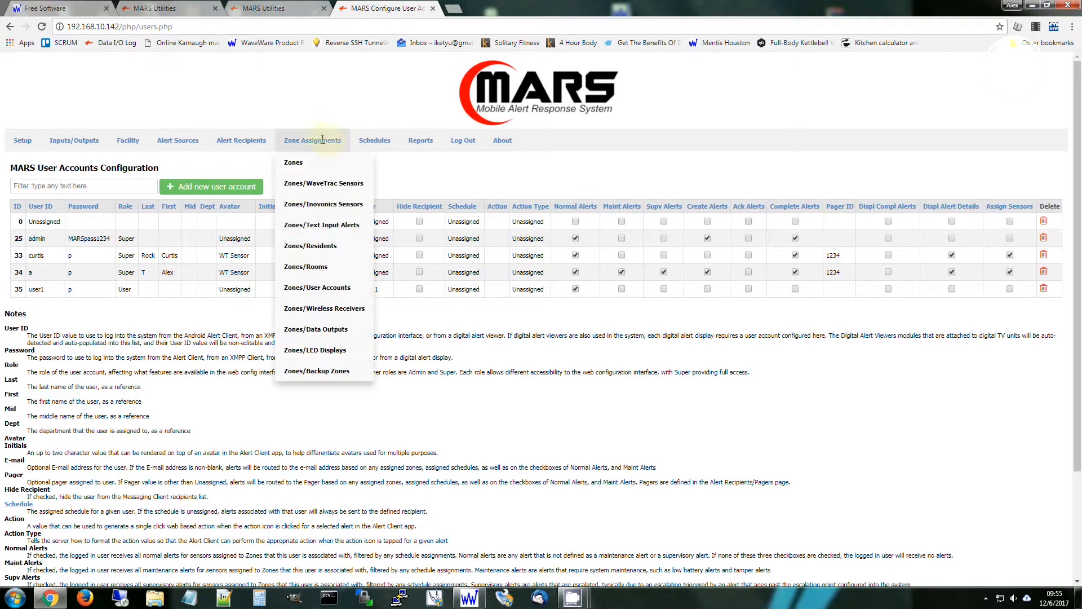
{"action": "left_click", "coordinate": [317, 287]}
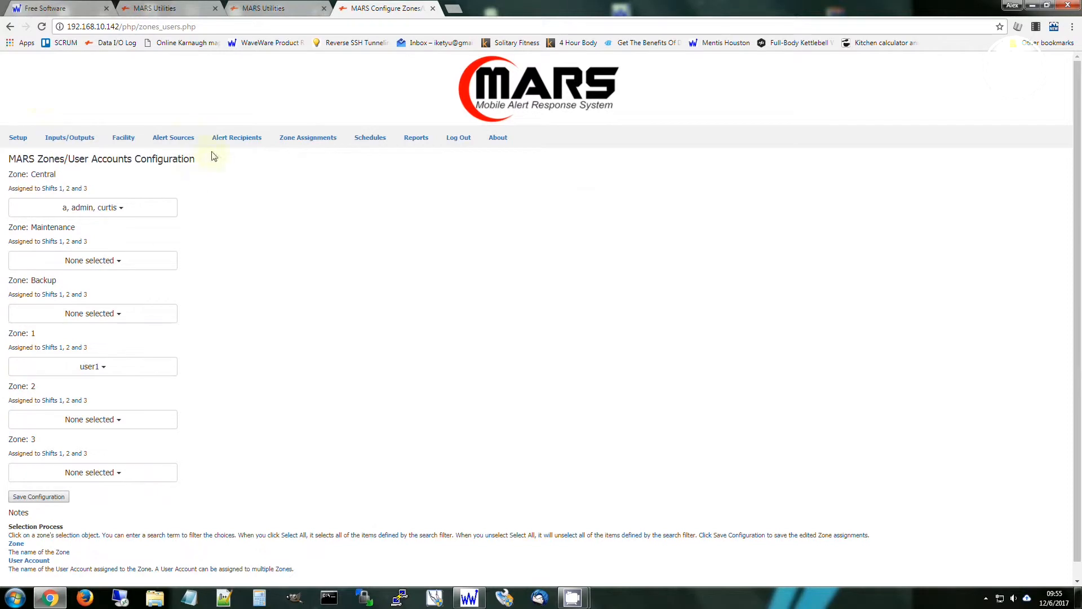
{"action": "mouse_move", "coordinate": [181, 137]}
{"action": "left_click", "coordinate": [206, 209]}
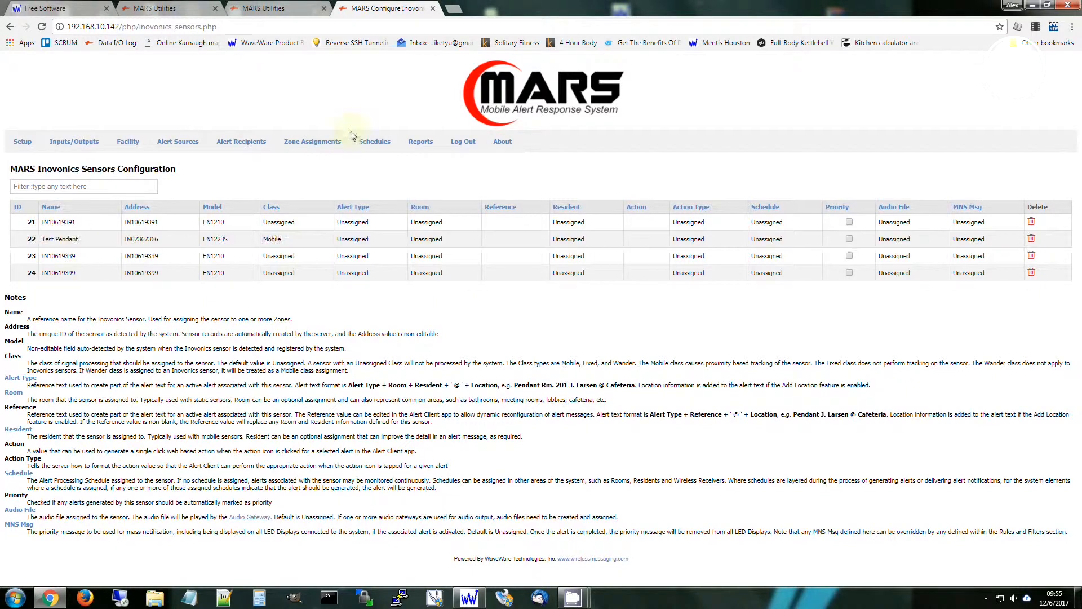
Assign the Test Pendant sensor to Zone 1 in the Zones/Inovonics Sensors configuration and save it.
{"action": "mouse_move", "coordinate": [323, 140]}
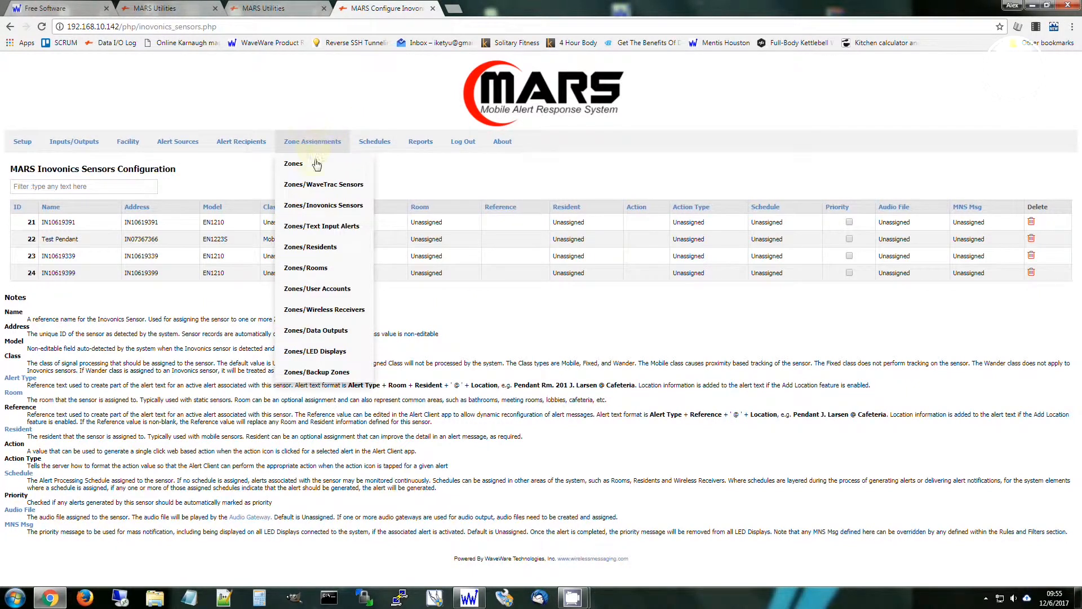
{"action": "left_click", "coordinate": [329, 207]}
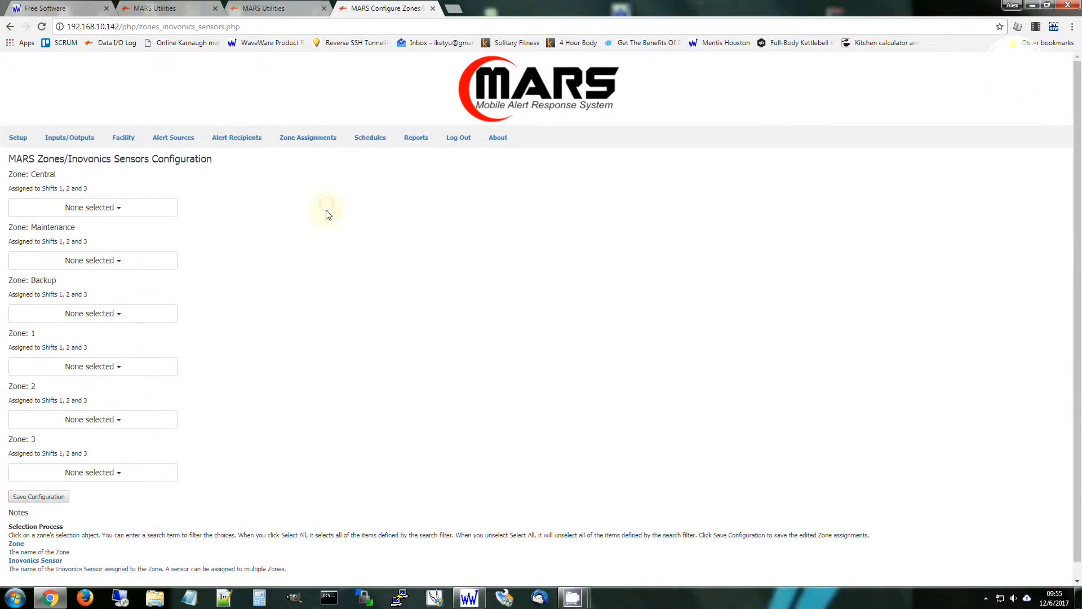
{"action": "left_click", "coordinate": [97, 367]}
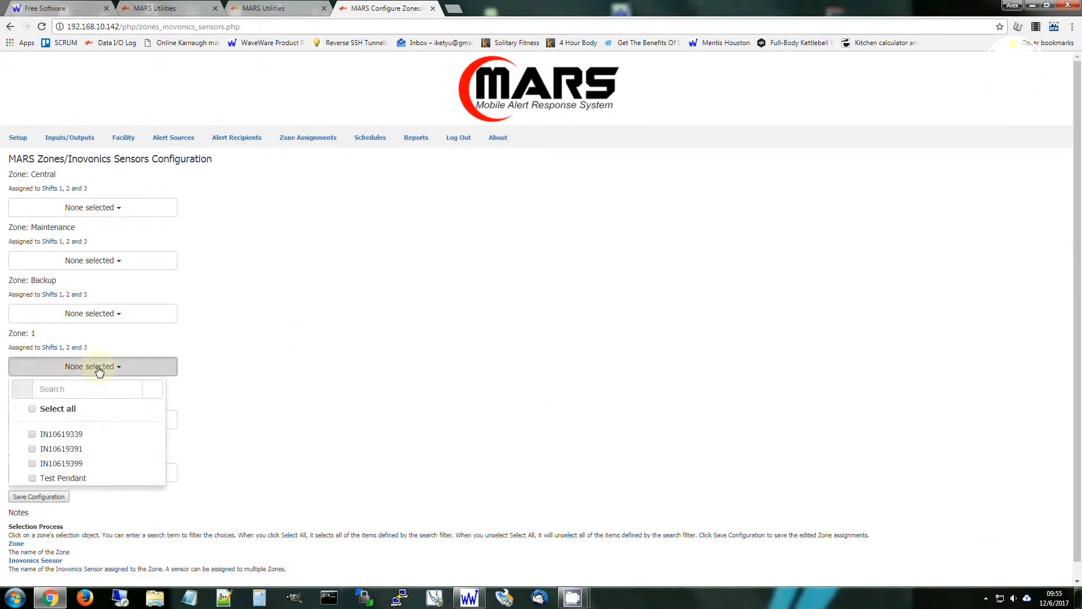
{"action": "left_click", "coordinate": [32, 479]}
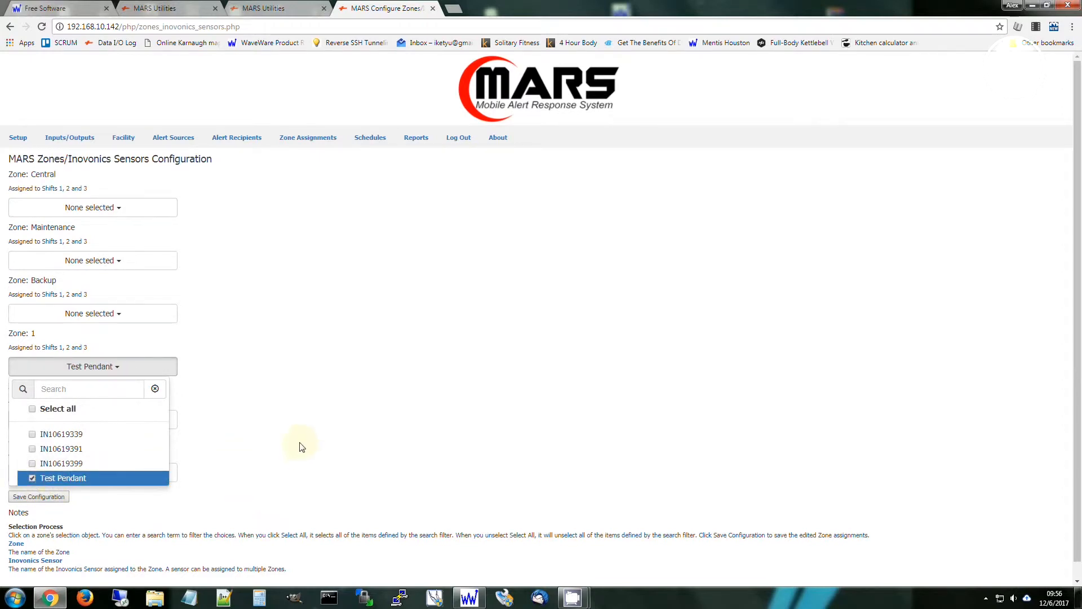
{"action": "left_click", "coordinate": [302, 445]}
{"action": "left_click", "coordinate": [54, 504]}
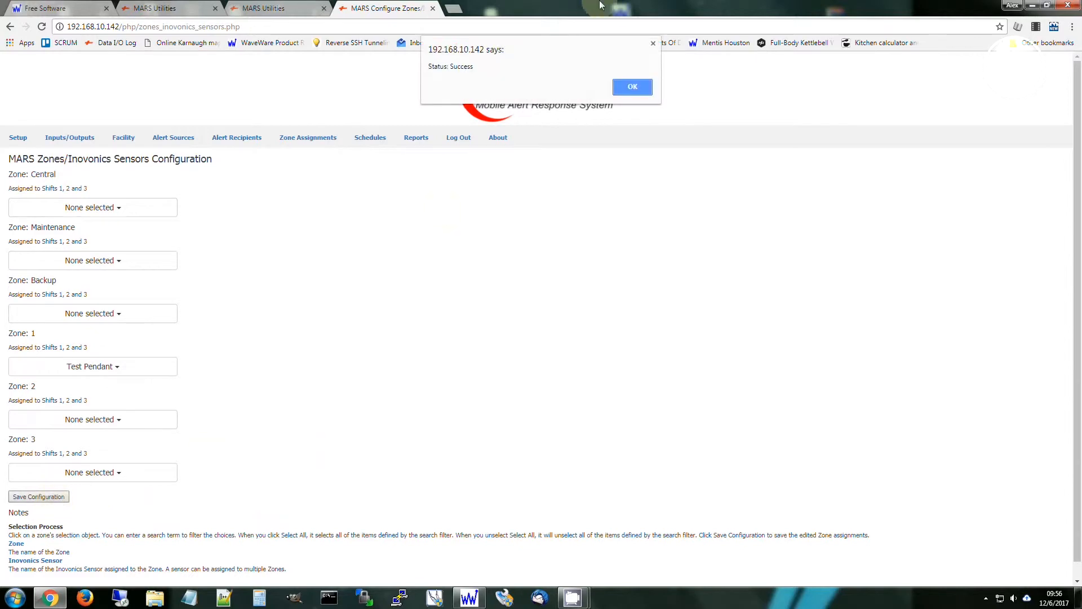
{"action": "left_click", "coordinate": [634, 84]}
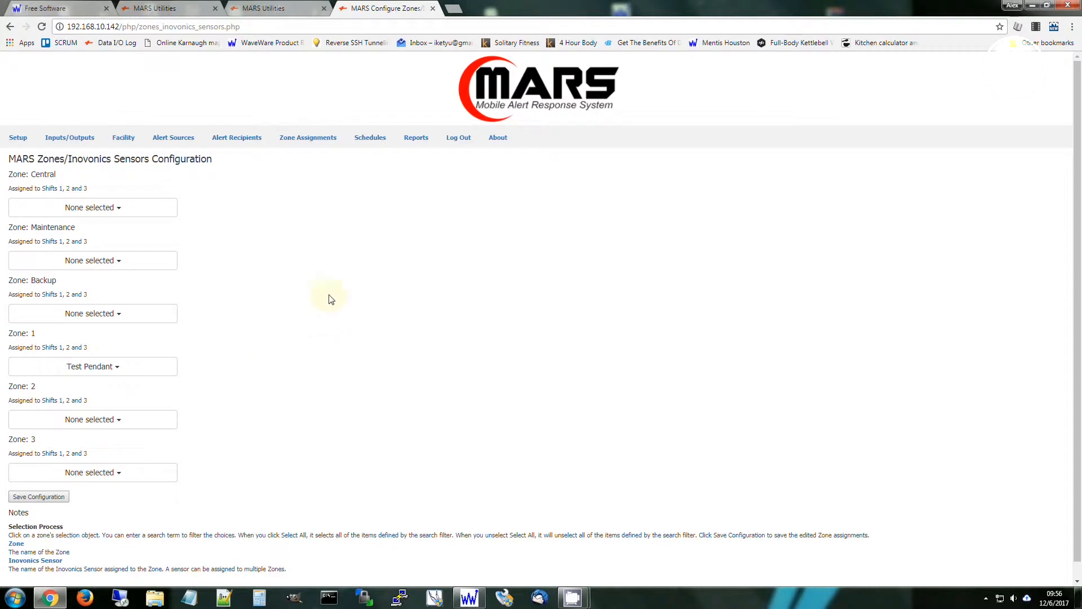
Assign the TAP Out data output to Zone 1 in the Zones/Data Outputs configuration and save it.
{"action": "left_click", "coordinate": [320, 136]}
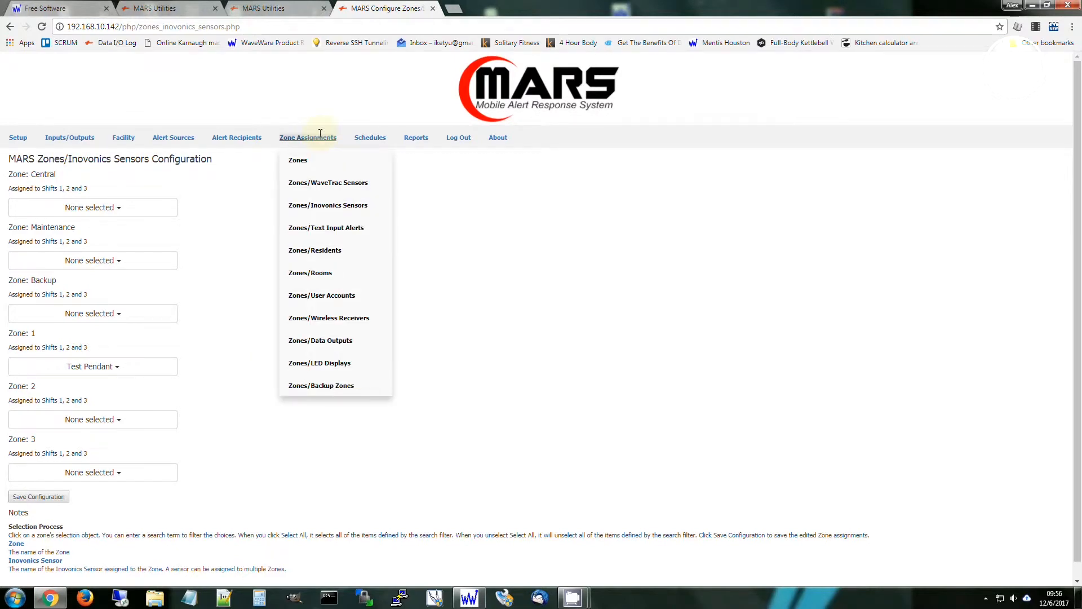
{"action": "left_click", "coordinate": [332, 343]}
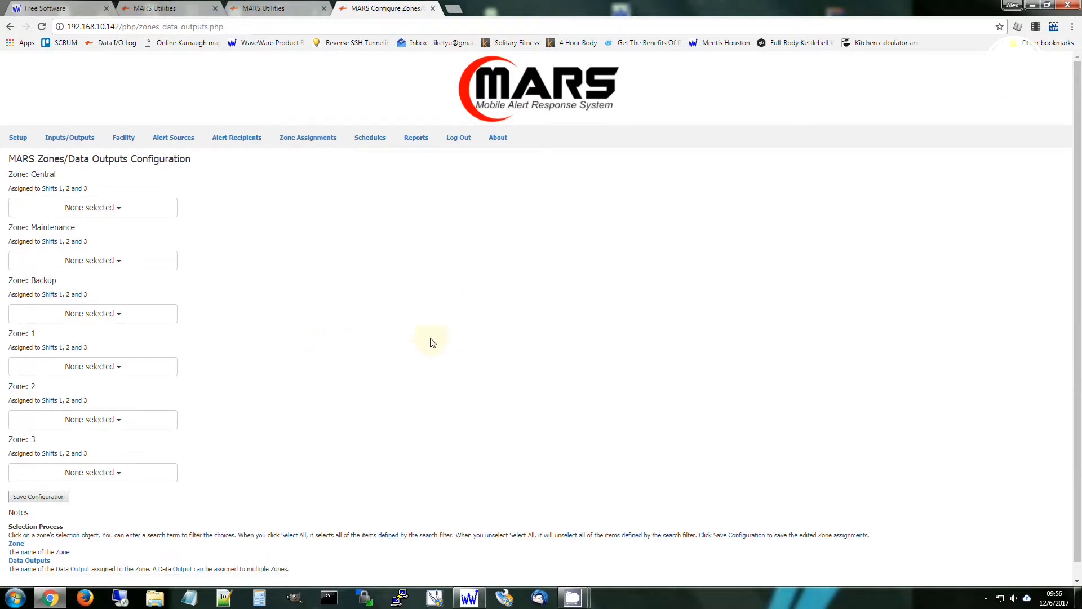
{"action": "left_click", "coordinate": [113, 371]}
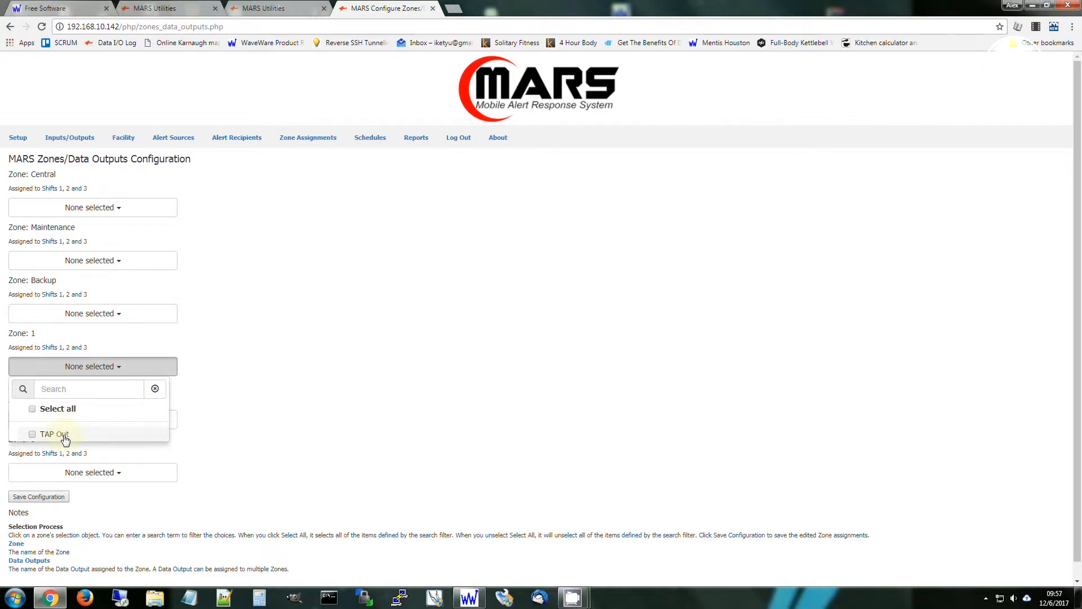
{"action": "left_click", "coordinate": [64, 436]}
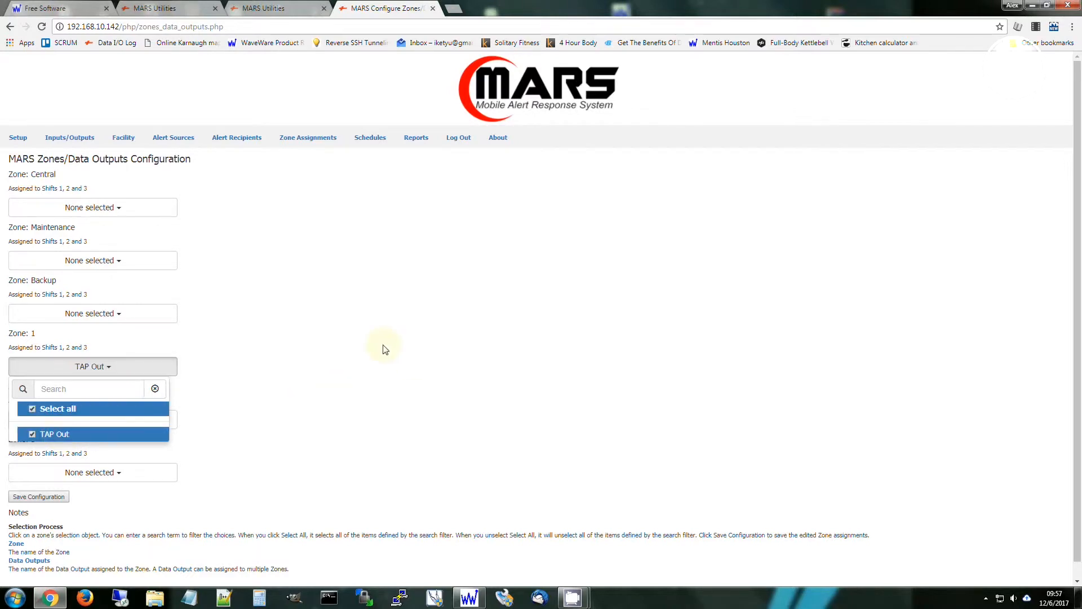
{"action": "left_click", "coordinate": [418, 378]}
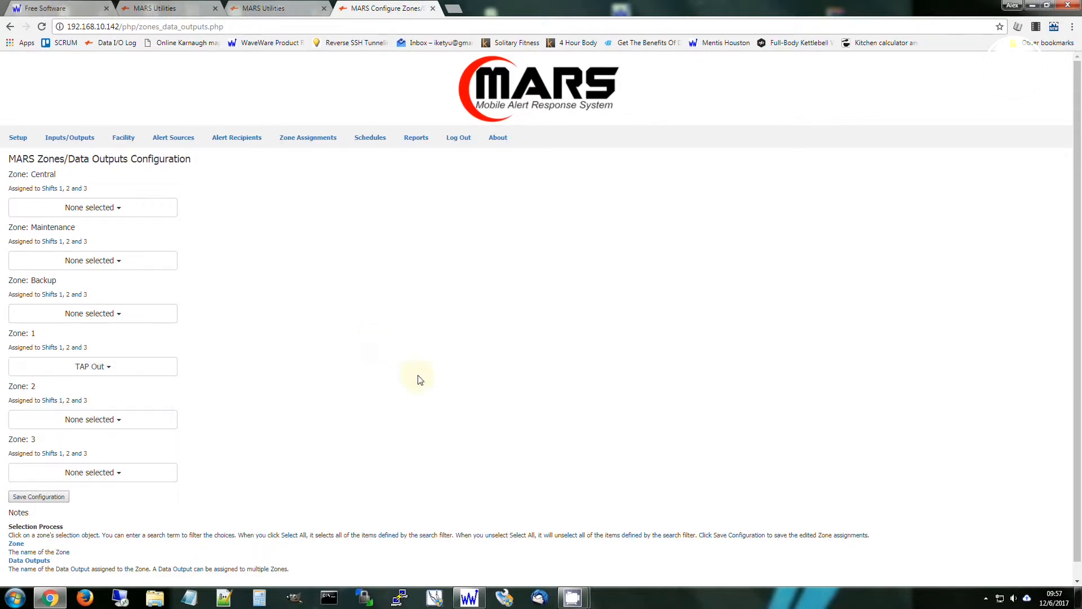
{"action": "left_click", "coordinate": [39, 497]}
{"action": "left_click", "coordinate": [632, 88]}
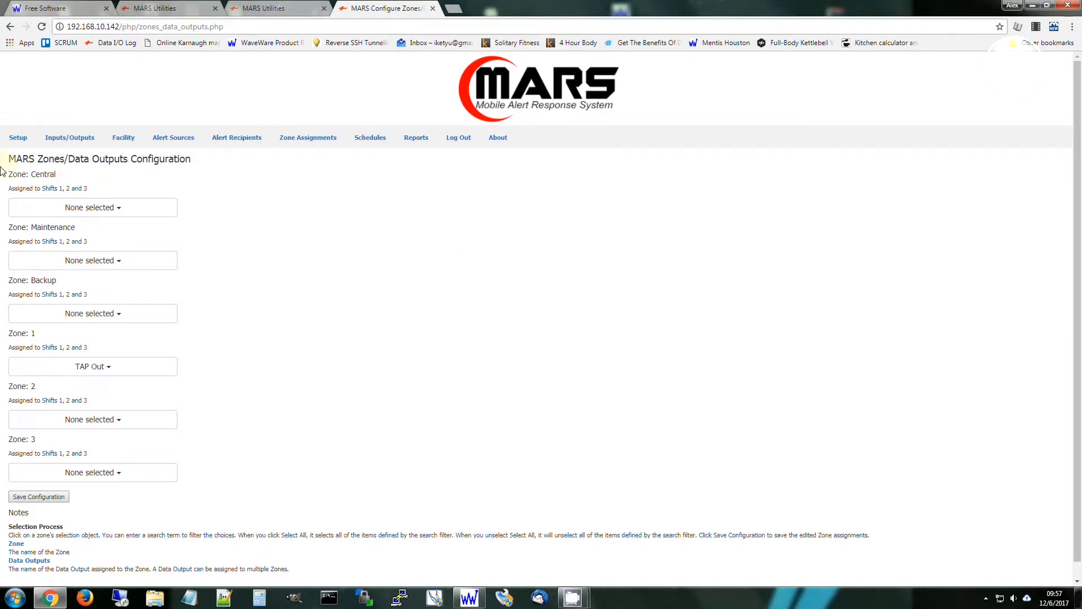
Open the Data I/O Log from the utilities and examine the latest Test Pendant alert entries for TAP Out.
{"action": "left_click", "coordinate": [18, 138]}
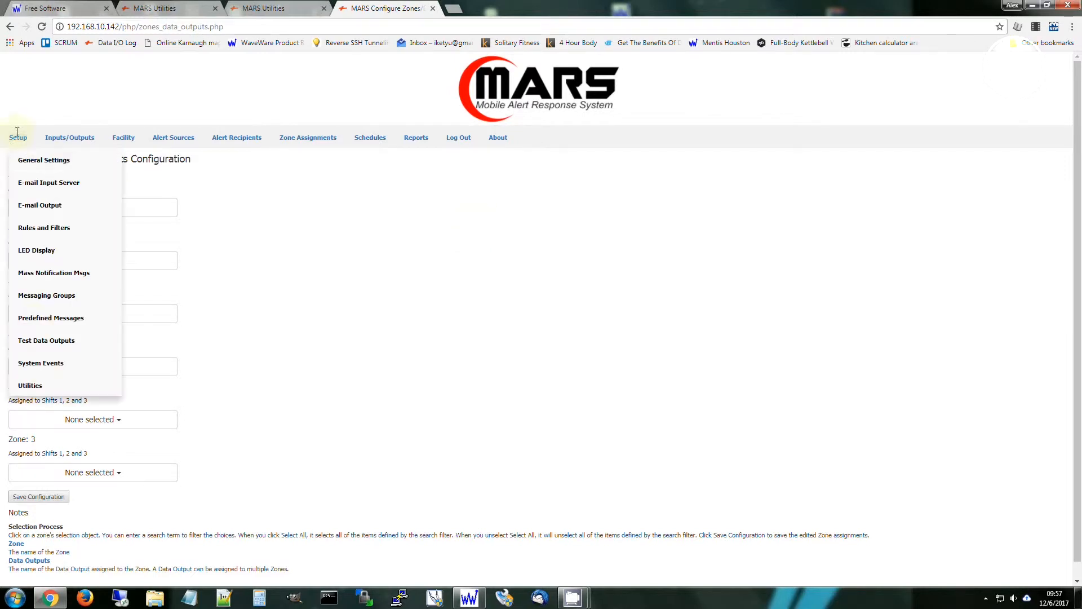
{"action": "left_click", "coordinate": [42, 388]}
{"action": "left_click", "coordinate": [37, 414]}
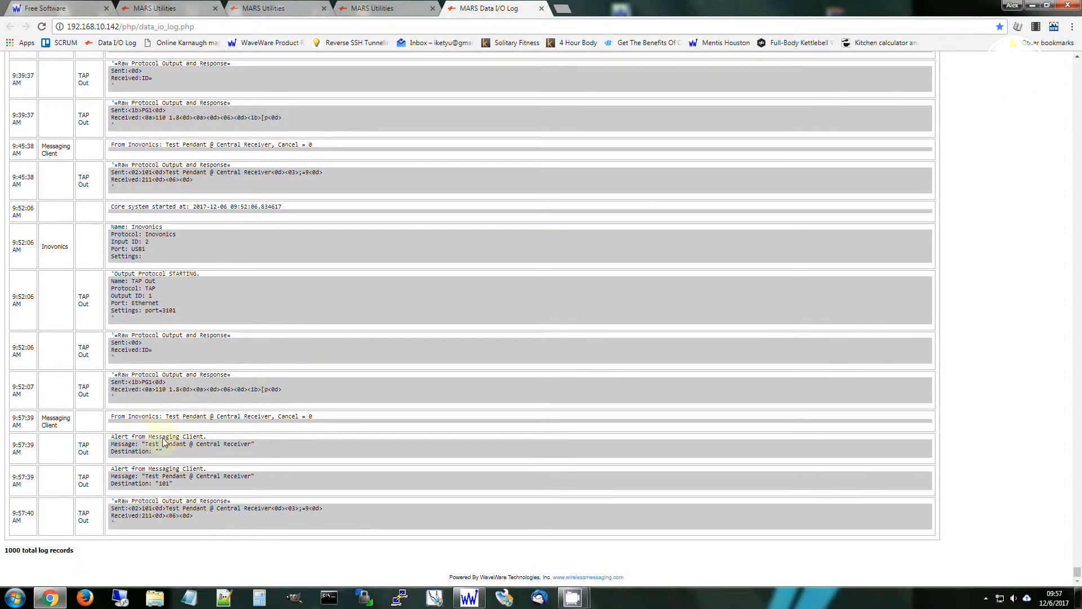
{"action": "left_click_drag", "start_coordinate": [111, 446], "coordinate": [262, 443]}
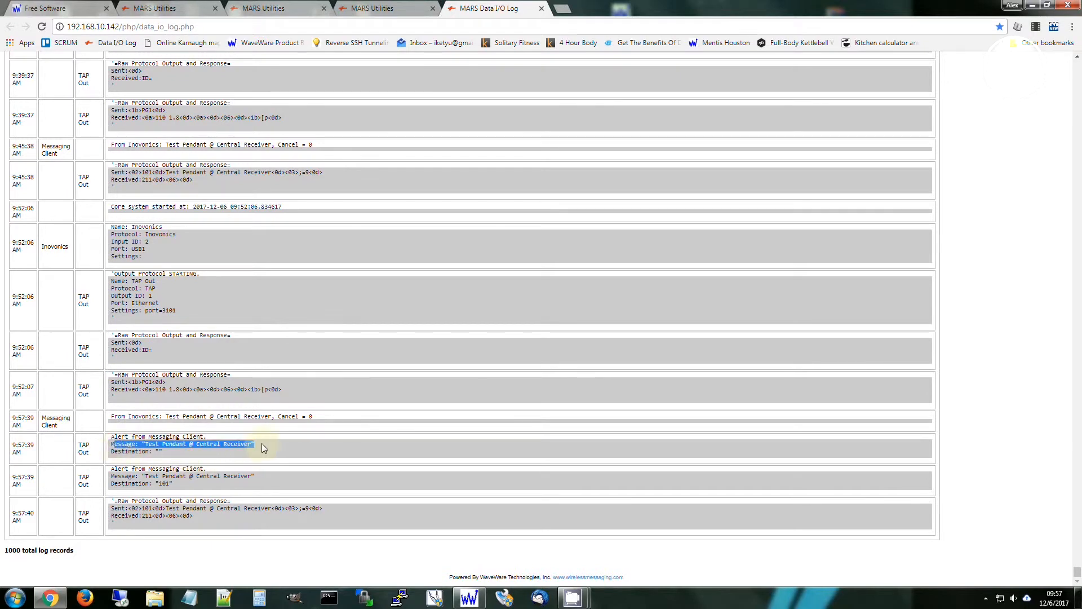
{"action": "left_click", "coordinate": [265, 443]}
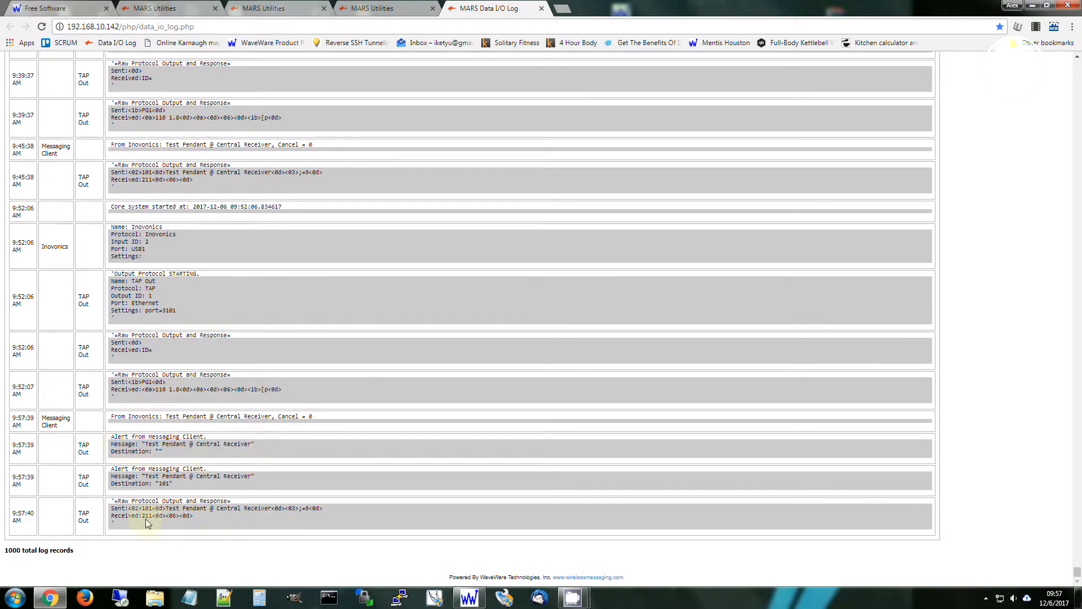
{"action": "left_click", "coordinate": [223, 524]}
Leave the Data I/O Log and open the Data Inputs configuration.
{"action": "scroll", "coordinate": [335, 408], "scroll_direction": "up", "scroll_amount": 15}
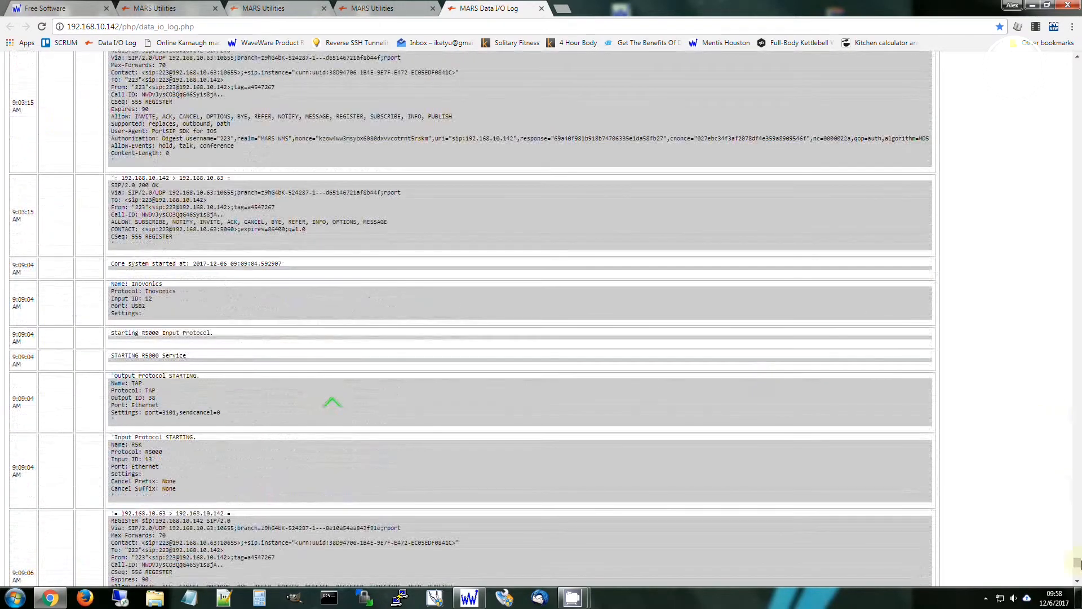
{"action": "left_click_drag", "start_coordinate": [1077, 564], "coordinate": [1009, 62]}
{"action": "mouse_move", "coordinate": [79, 143]}
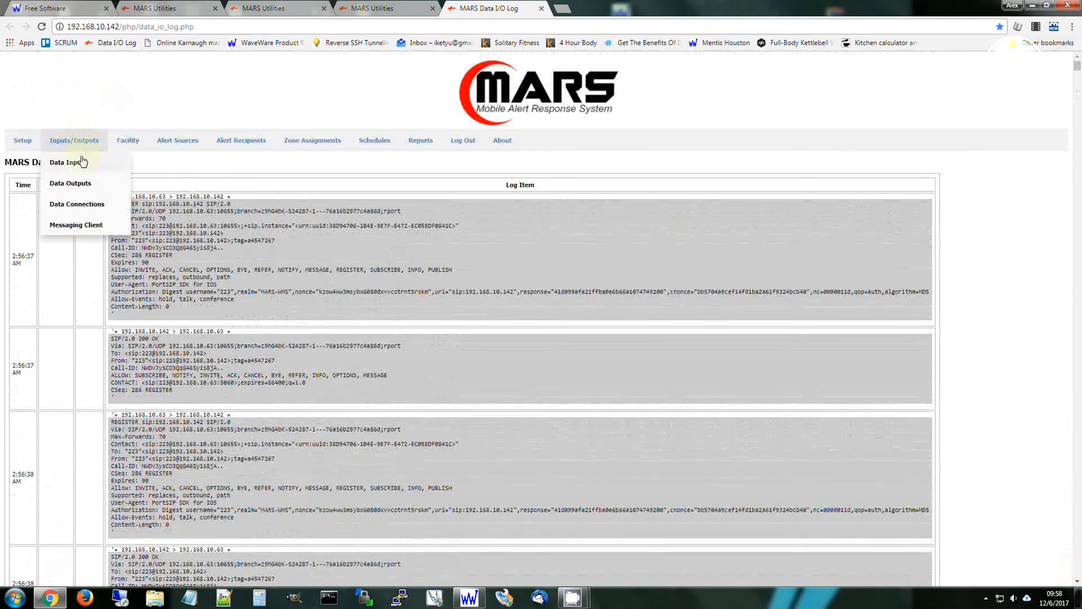
{"action": "left_click", "coordinate": [82, 162]}
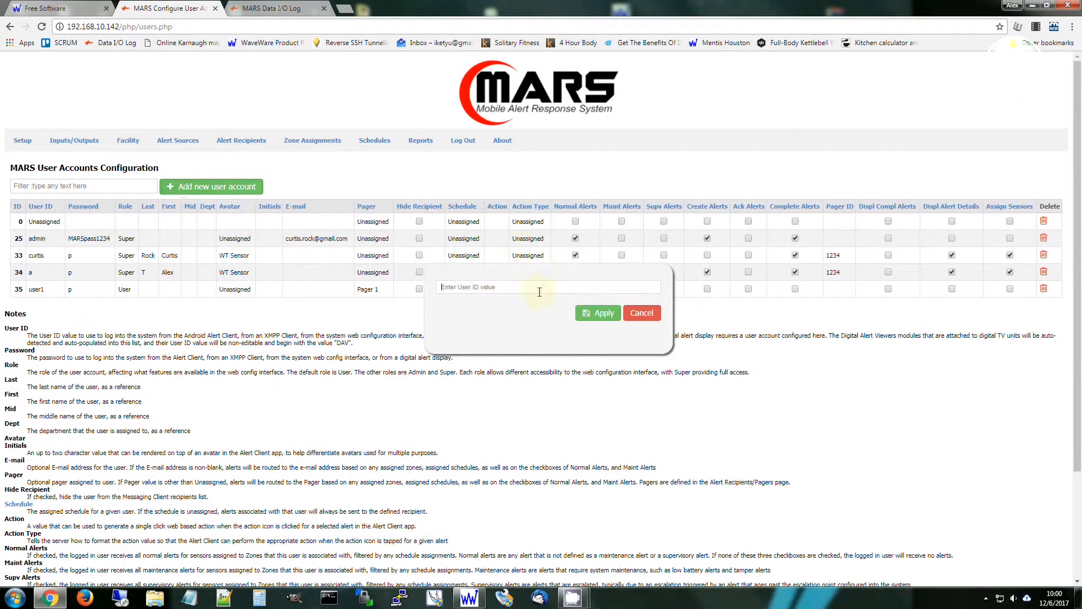
Add a new user account with the user ID user2.
{"action": "type", "text": "user"}
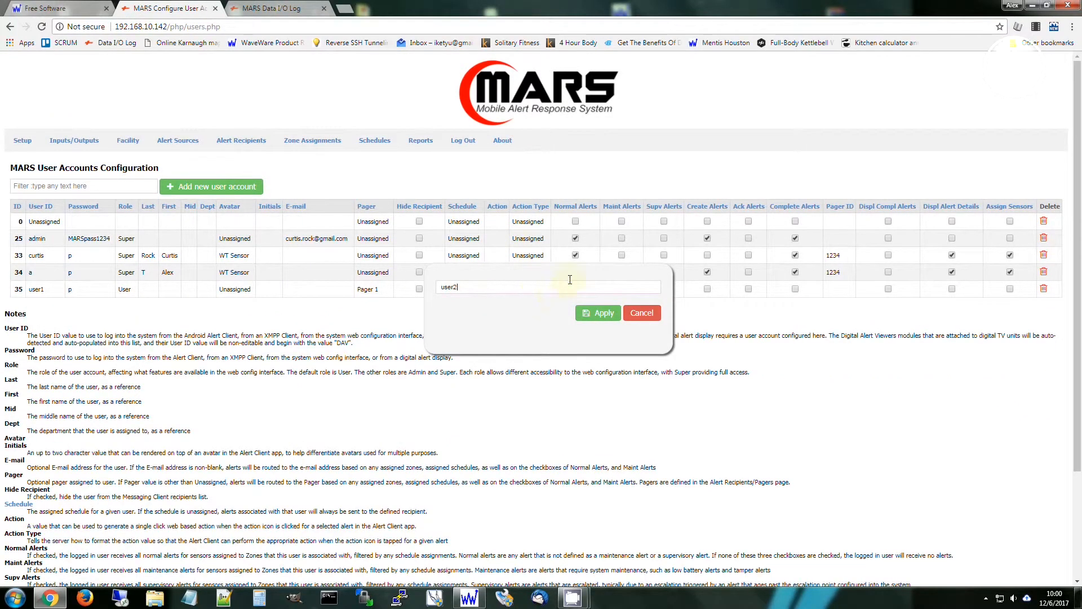
{"action": "type", "text": "2"}
{"action": "left_click", "coordinate": [598, 313]}
{"action": "left_click", "coordinate": [626, 87]}
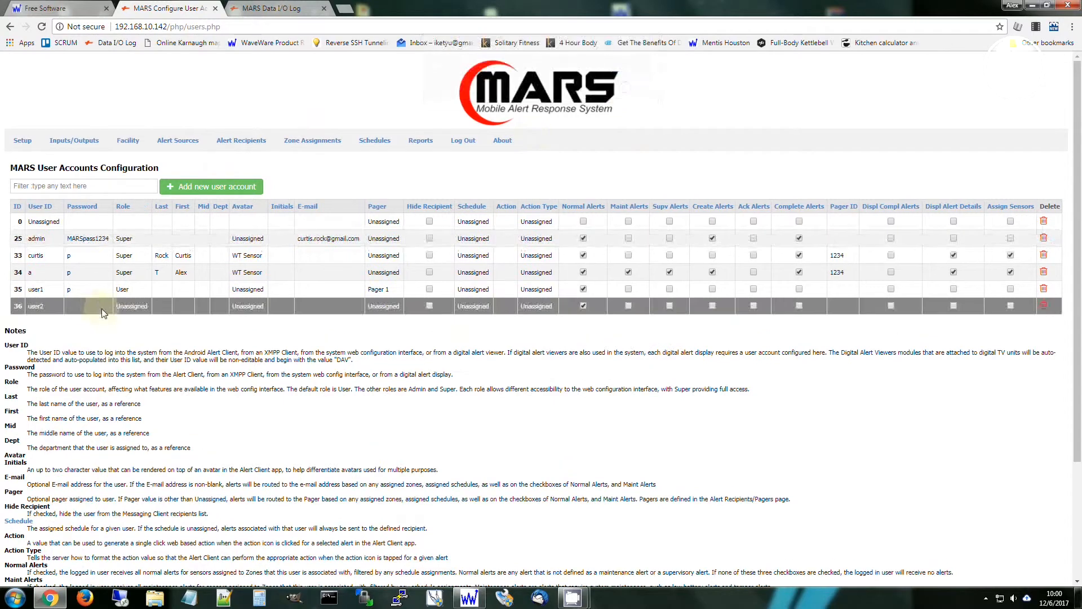
Enter the account password for user2 and set the account's role to User.
{"action": "type", "text": "p"}
{"action": "left_click", "coordinate": [135, 306]}
{"action": "left_click", "coordinate": [134, 306]}
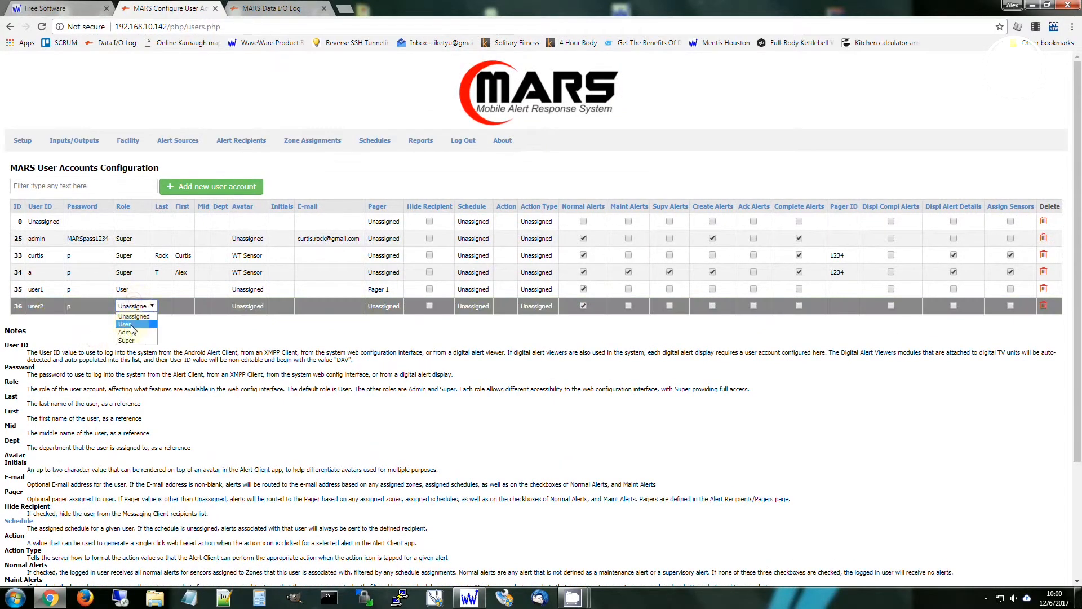
{"action": "left_click", "coordinate": [132, 324]}
Add a new pager named Pager 2 in the pagers configuration.
{"action": "mouse_move", "coordinate": [242, 142]}
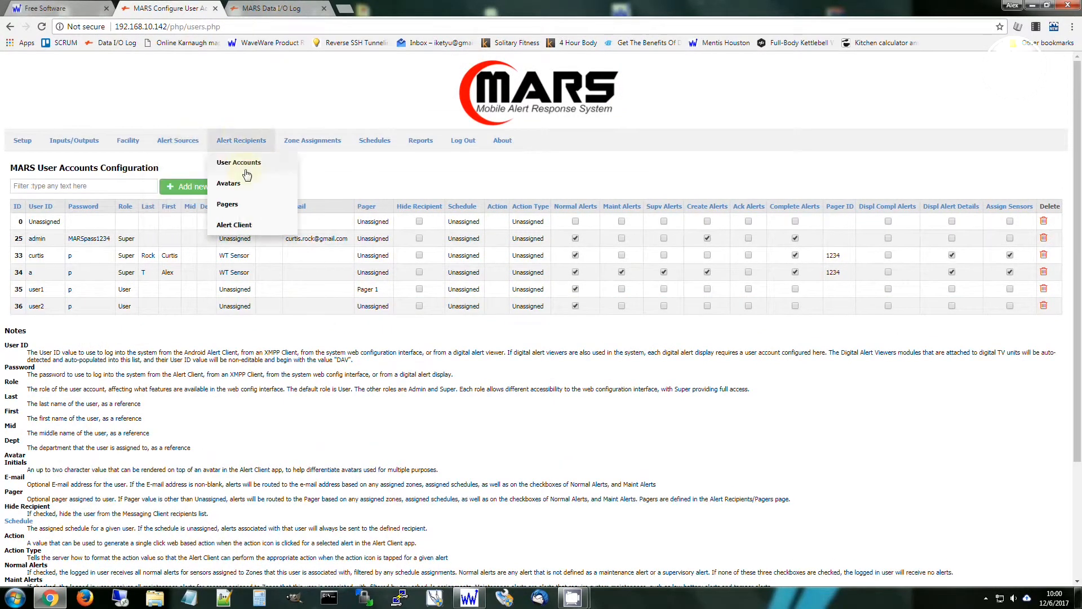
{"action": "left_click", "coordinate": [228, 204]}
{"action": "left_click", "coordinate": [200, 187]}
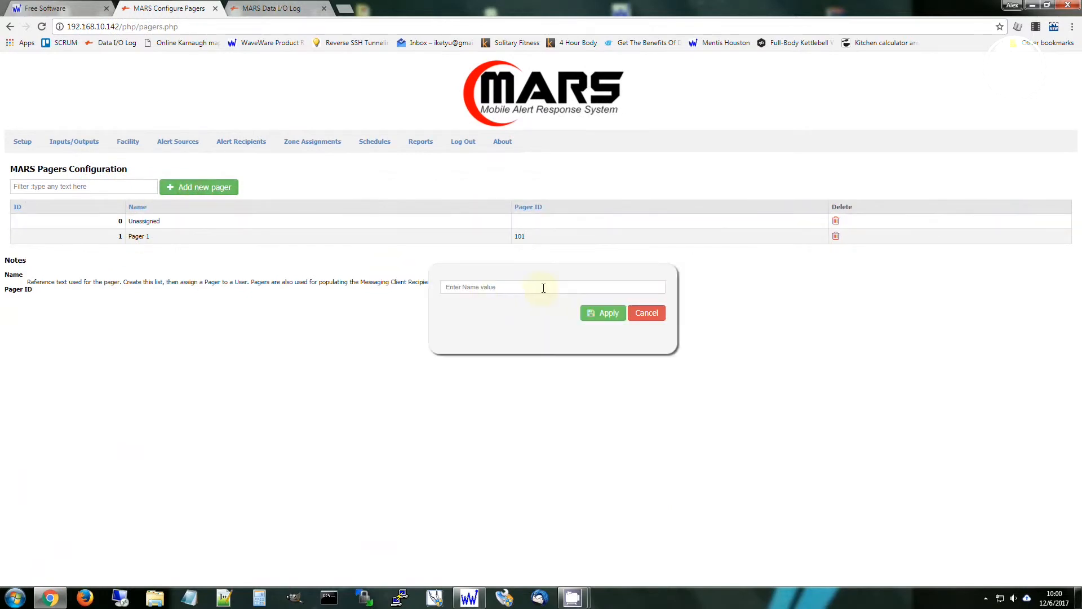
{"action": "type", "text": "102"}
{"action": "left_click_drag", "start_coordinate": [485, 287], "coordinate": [140, 267]}
{"action": "key", "text": "ctrl+c"}
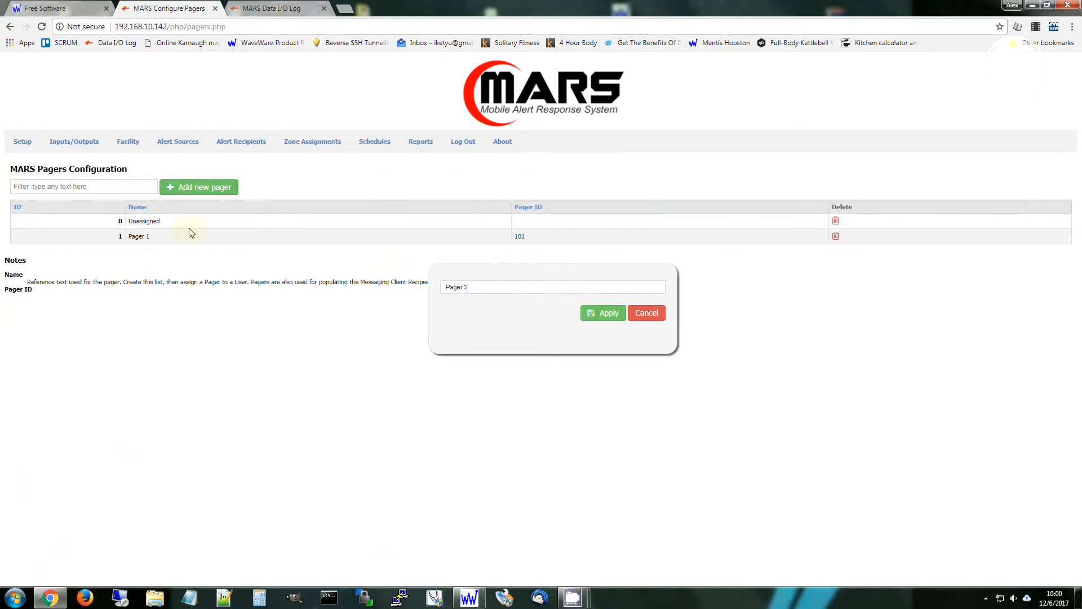
{"action": "left_click", "coordinate": [601, 312]}
{"action": "left_click", "coordinate": [649, 90]}
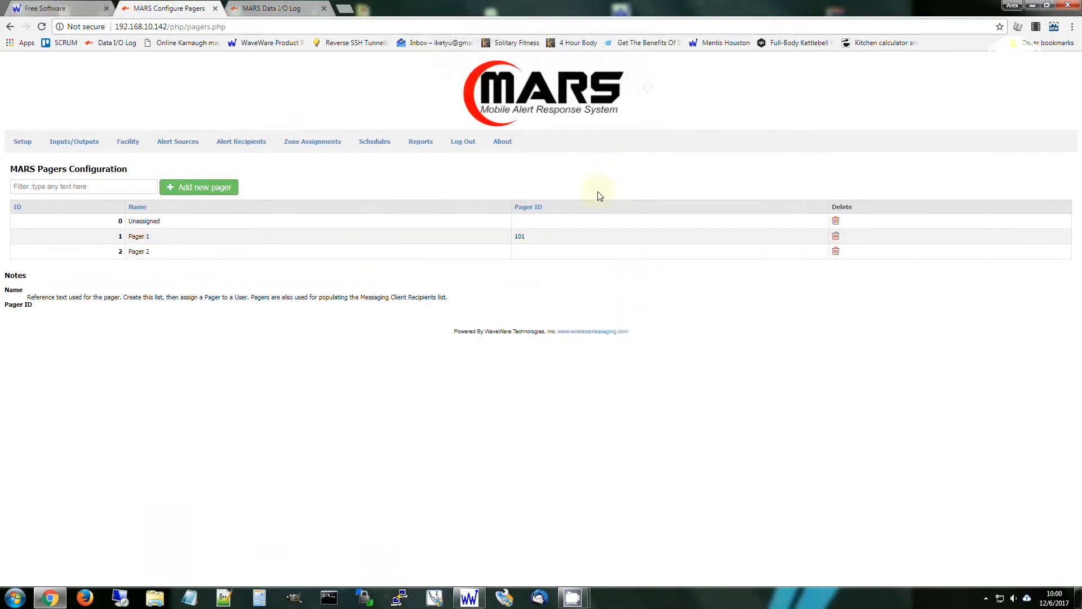
Set the pager ID of Pager 2 to 102.
{"action": "left_click", "coordinate": [573, 248]}
{"action": "key", "text": "ctrl+v"}
{"action": "key", "text": "Return"}
Assign Pager 2 to the user2 account in the user accounts configuration.
{"action": "mouse_move", "coordinate": [172, 144]}
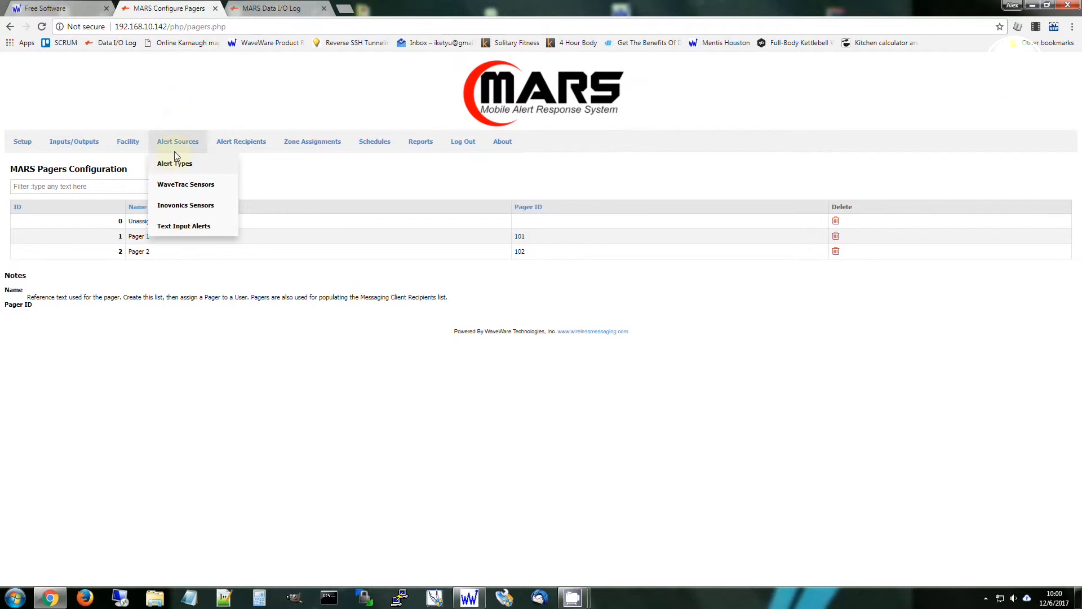
{"action": "mouse_move", "coordinate": [248, 142]}
{"action": "left_click", "coordinate": [242, 164]}
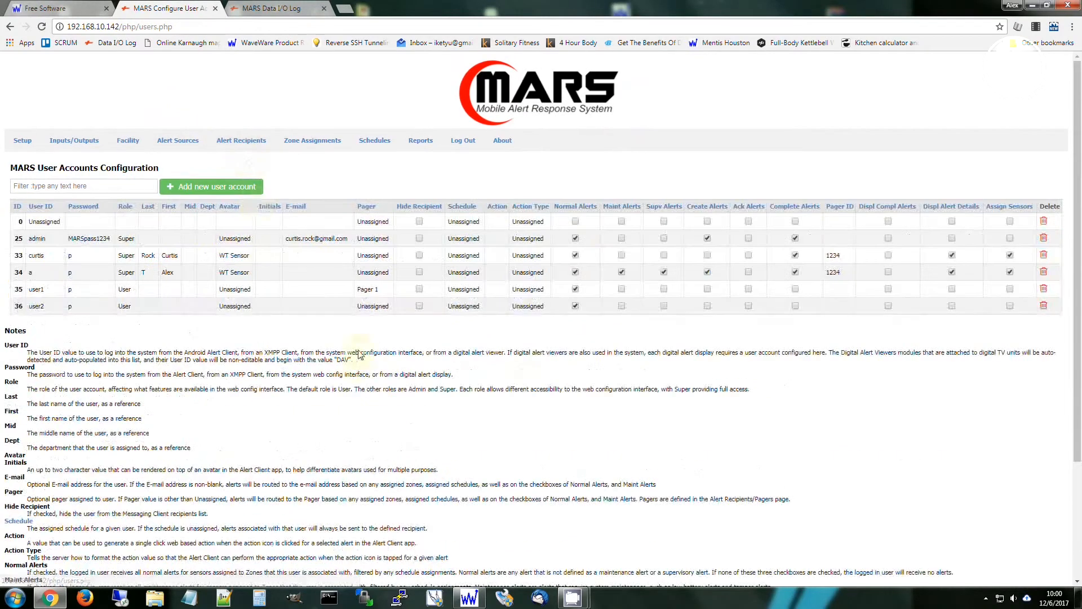
{"action": "left_click", "coordinate": [373, 306]}
{"action": "left_click", "coordinate": [373, 306]}
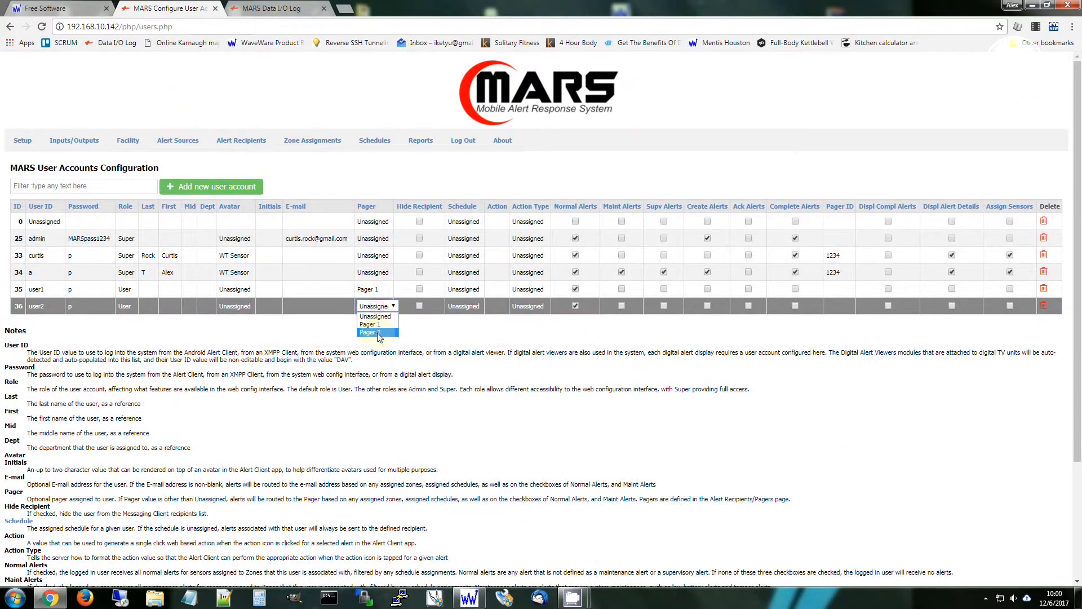
{"action": "left_click", "coordinate": [377, 332]}
Assign the user2 account to Zone 2 in the Zones/User Accounts configuration and save it.
{"action": "mouse_move", "coordinate": [304, 153]}
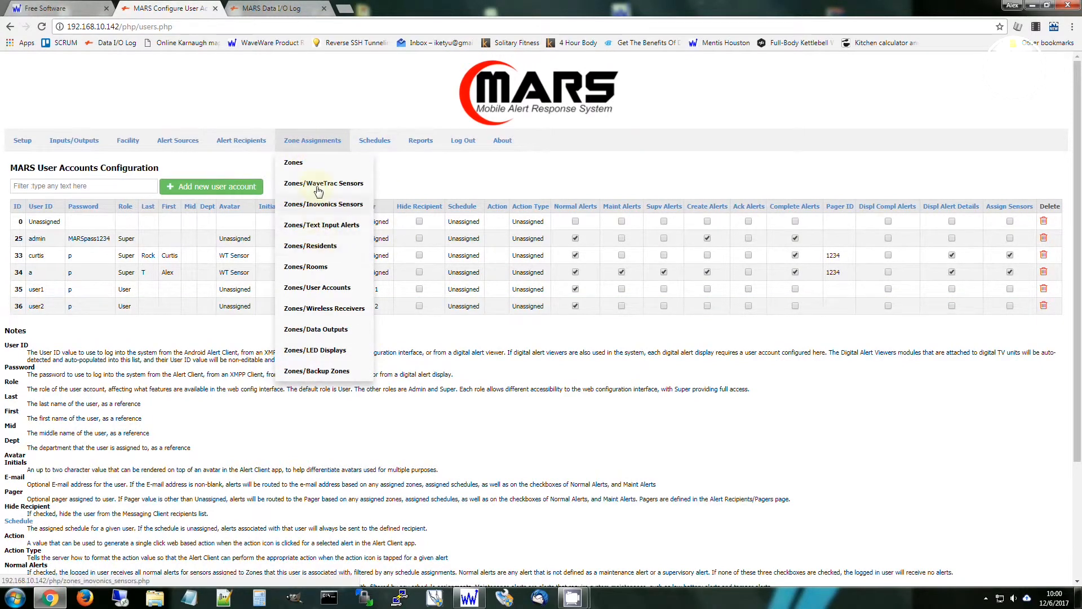
{"action": "left_click", "coordinate": [336, 293]}
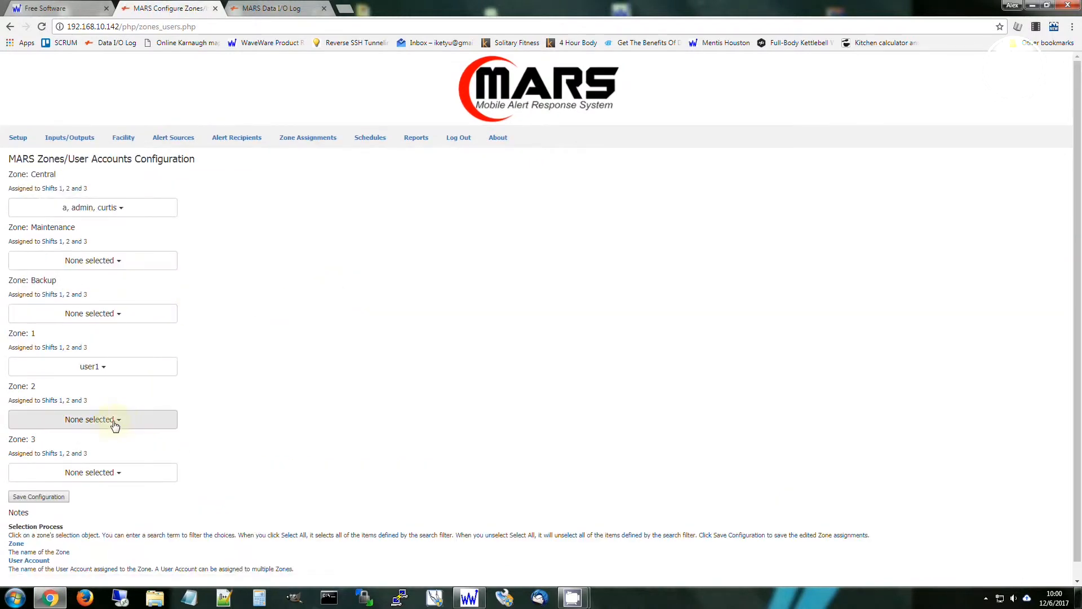
{"action": "left_click", "coordinate": [110, 424]}
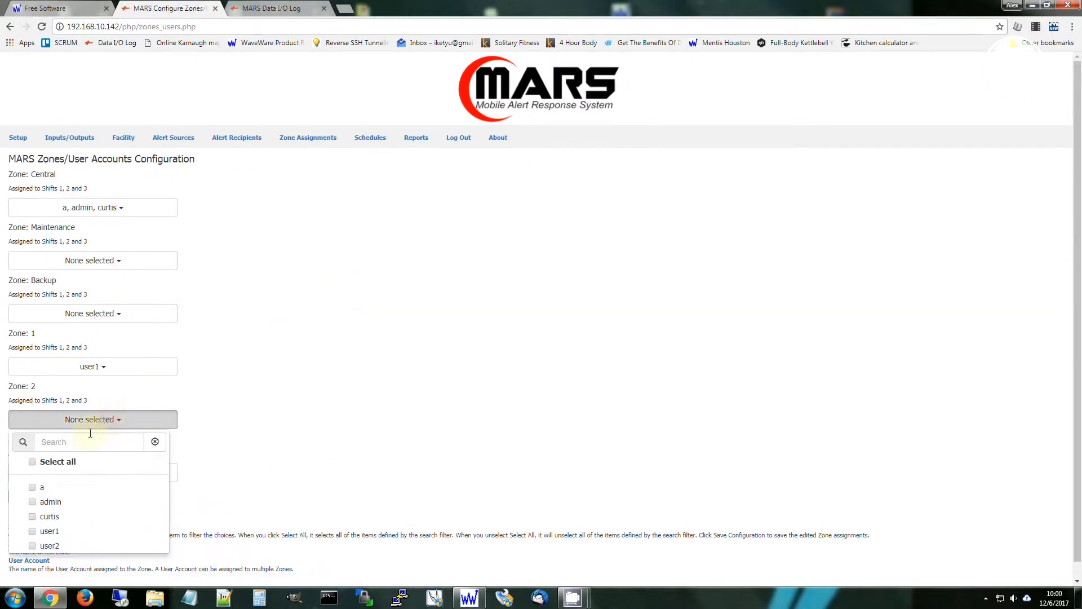
{"action": "left_click", "coordinate": [45, 546]}
{"action": "left_click", "coordinate": [313, 446]}
{"action": "left_click", "coordinate": [38, 496]}
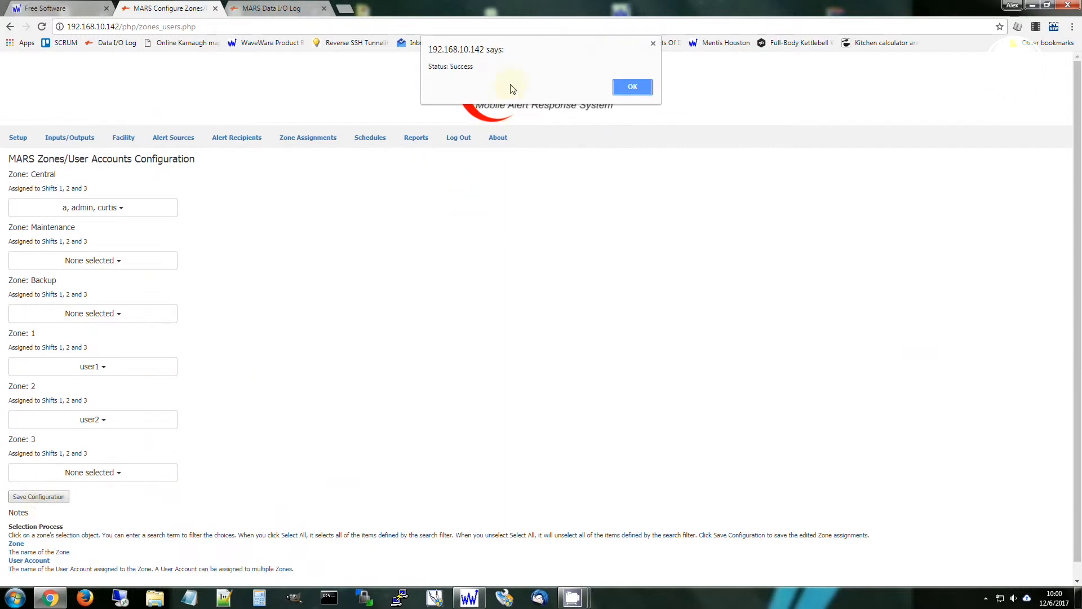
{"action": "left_click", "coordinate": [632, 87]}
Assign the TAP Out data output to Zone 2 in the Zones/Data Outputs configuration and save it.
{"action": "left_click", "coordinate": [317, 138]}
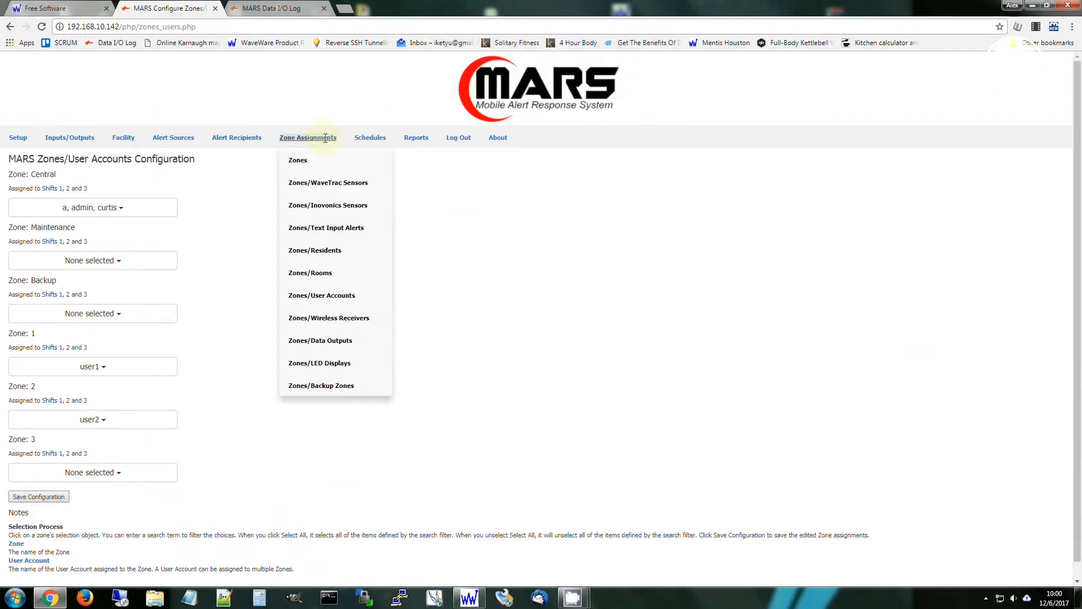
{"action": "left_click", "coordinate": [332, 342]}
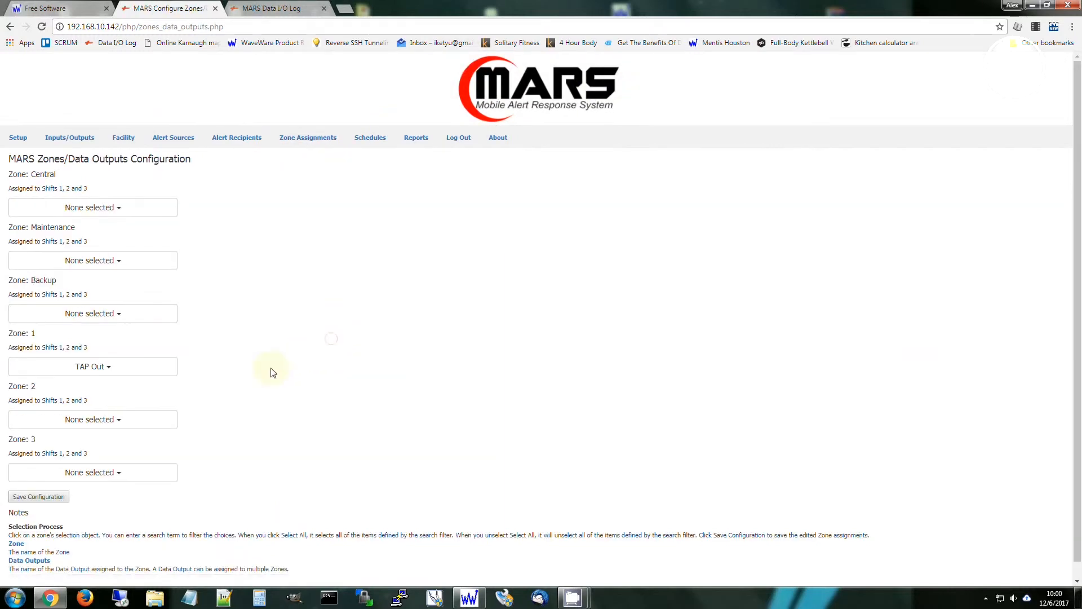
{"action": "left_click", "coordinate": [96, 426]}
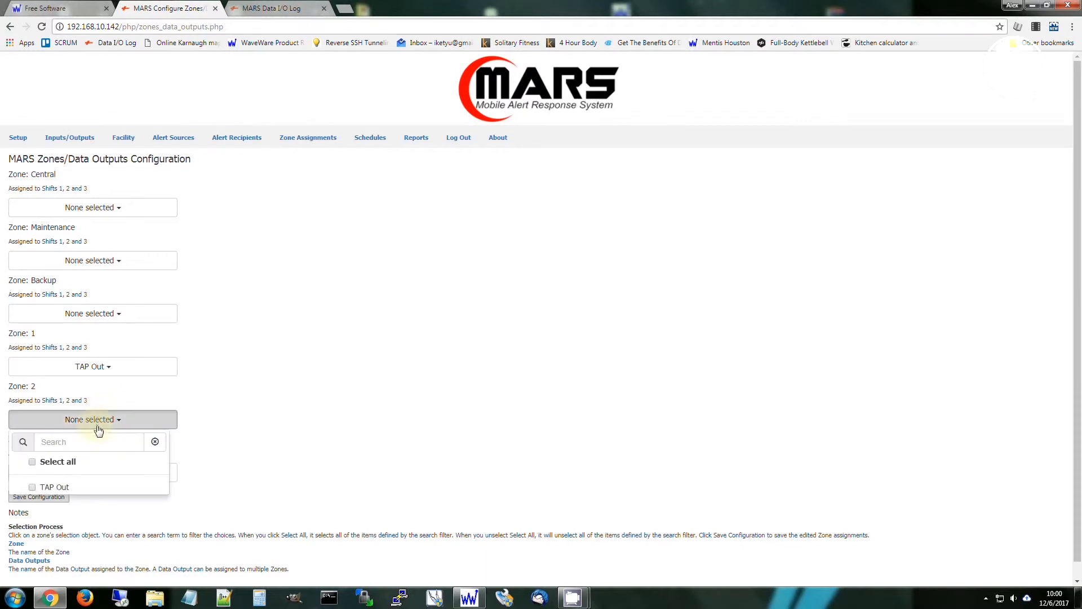
{"action": "left_click", "coordinate": [60, 488]}
{"action": "left_click", "coordinate": [393, 440]}
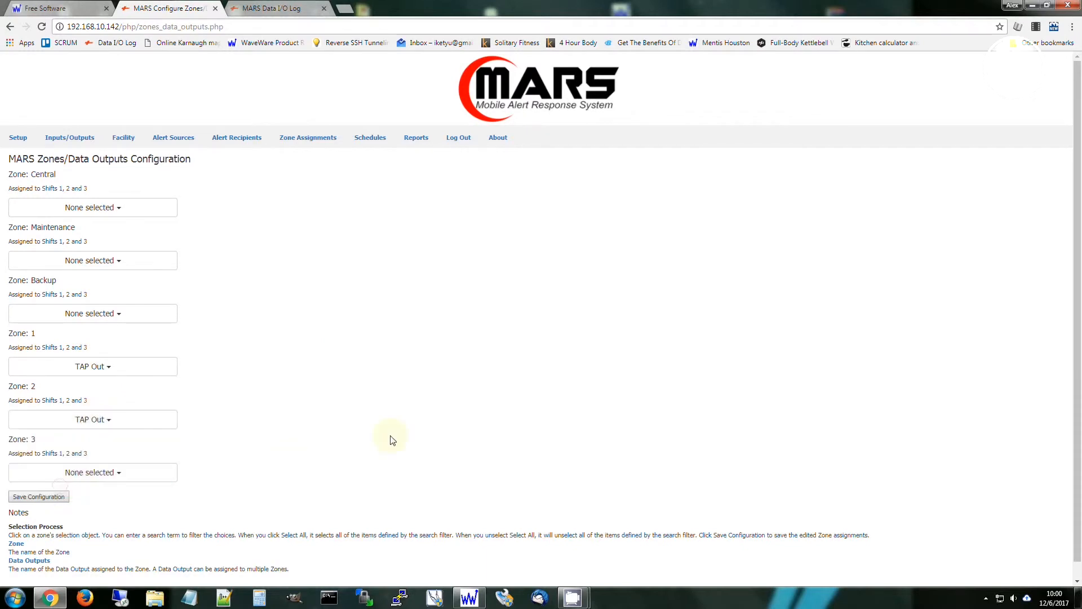
{"action": "left_click", "coordinate": [38, 497]}
{"action": "left_click", "coordinate": [637, 87]}
Deselect the Test Pendant sensor from Zone 1 in the Zones/Inovonics Sensors configuration.
{"action": "left_click", "coordinate": [309, 138]}
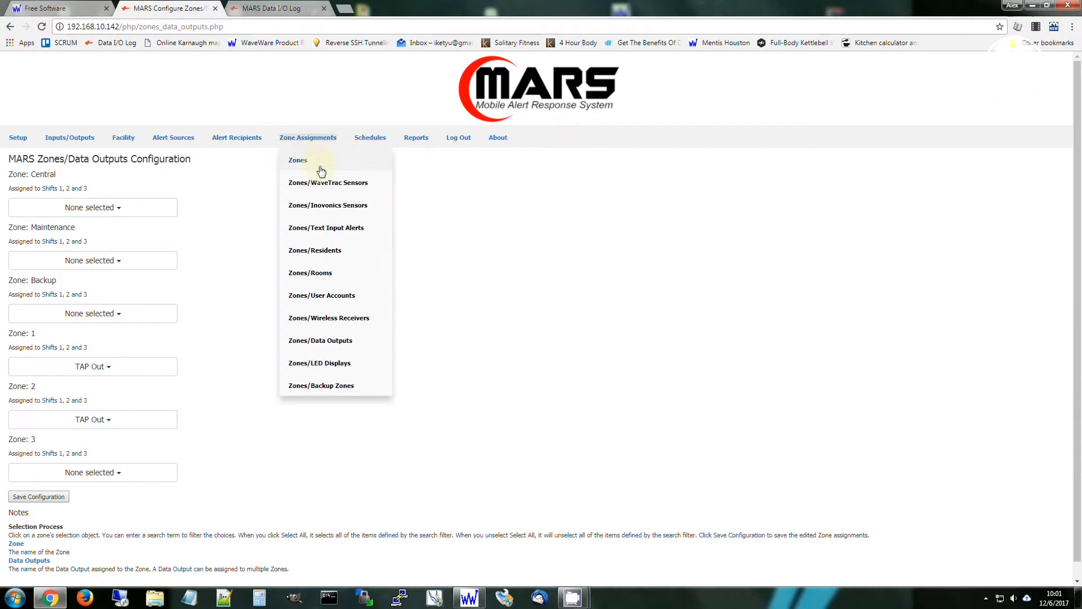
{"action": "left_click", "coordinate": [341, 204]}
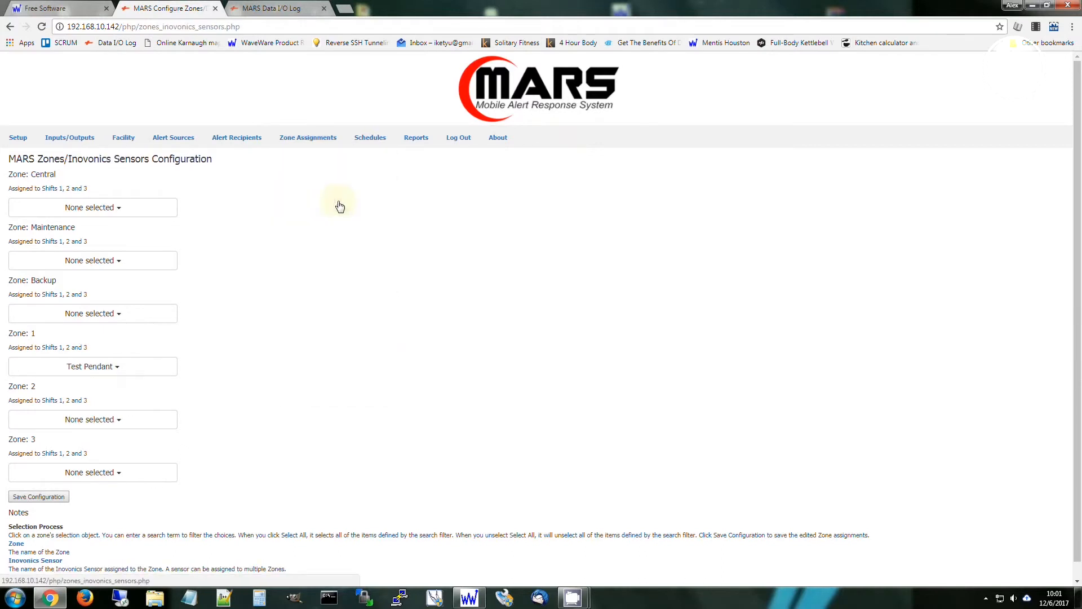
{"action": "left_click", "coordinate": [116, 368]}
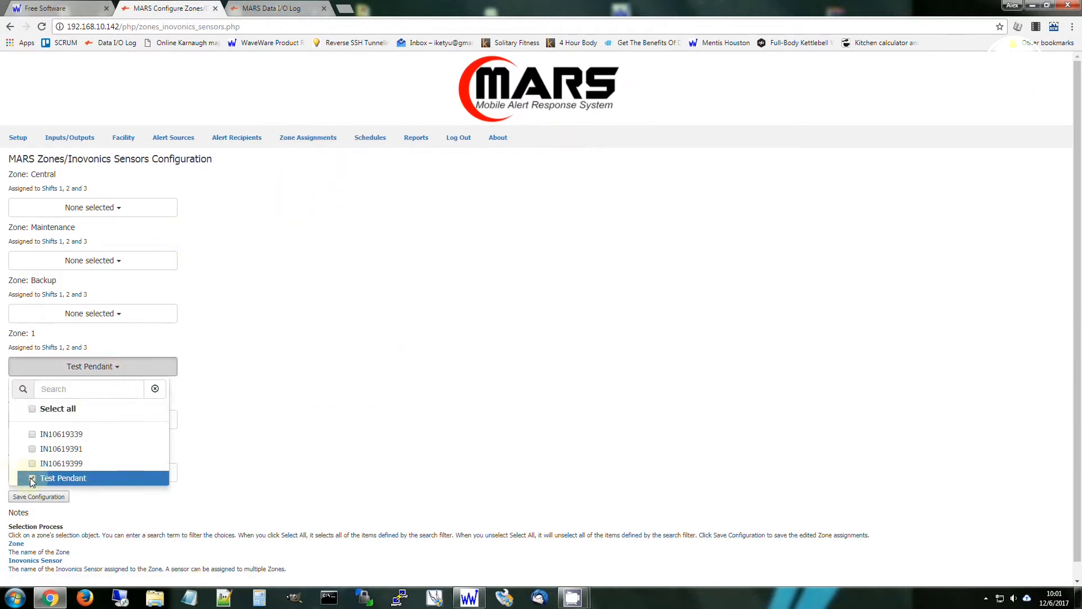
{"action": "left_click", "coordinate": [31, 478]}
{"action": "left_click", "coordinate": [385, 345]}
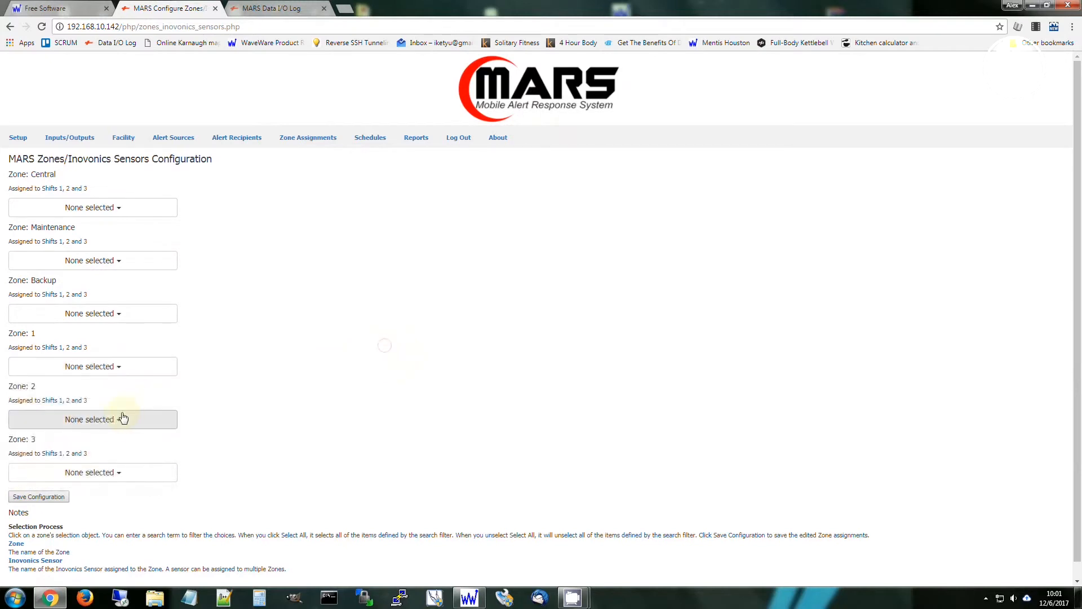
Assign the Test Pendant sensor to Zone 2 in the Zones/Inovonics Sensors configuration and save it.
{"action": "left_click", "coordinate": [123, 418]}
{"action": "left_click", "coordinate": [34, 529]}
{"action": "left_click", "coordinate": [332, 363]}
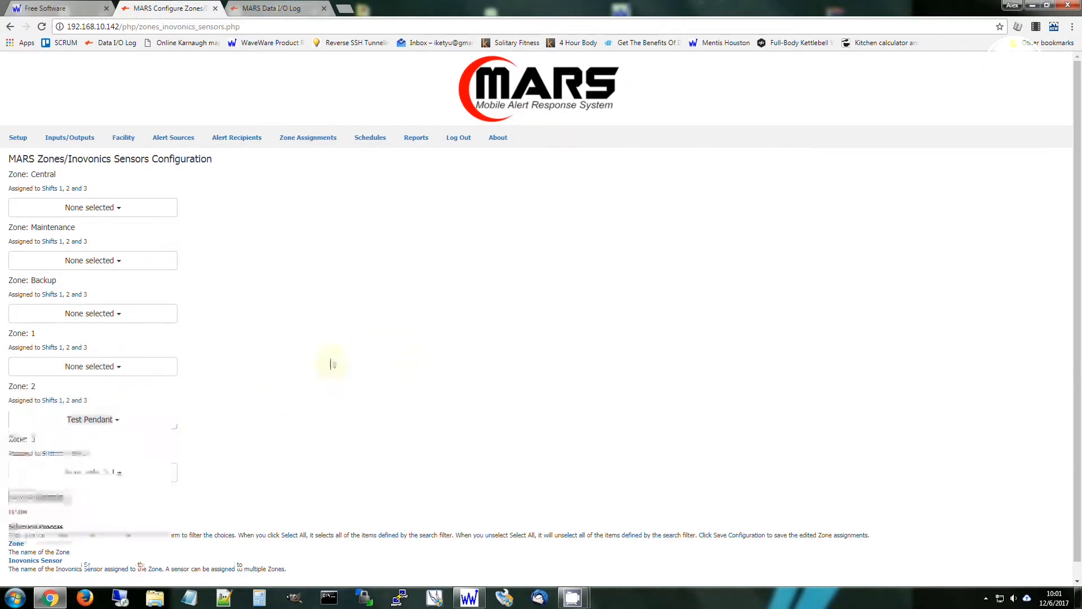
{"action": "left_click", "coordinate": [56, 498]}
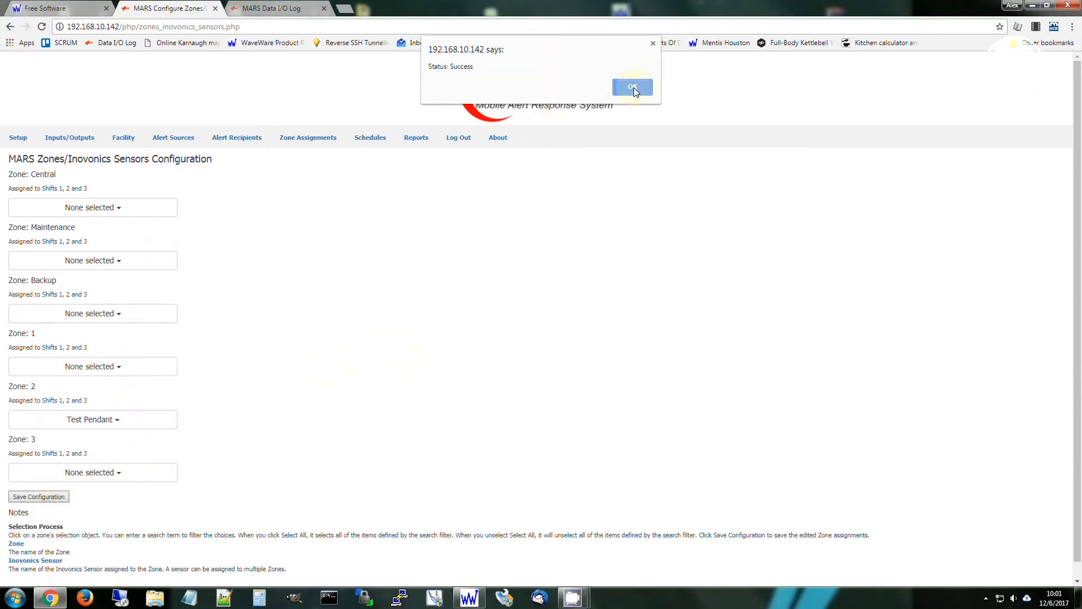
{"action": "left_click", "coordinate": [633, 88]}
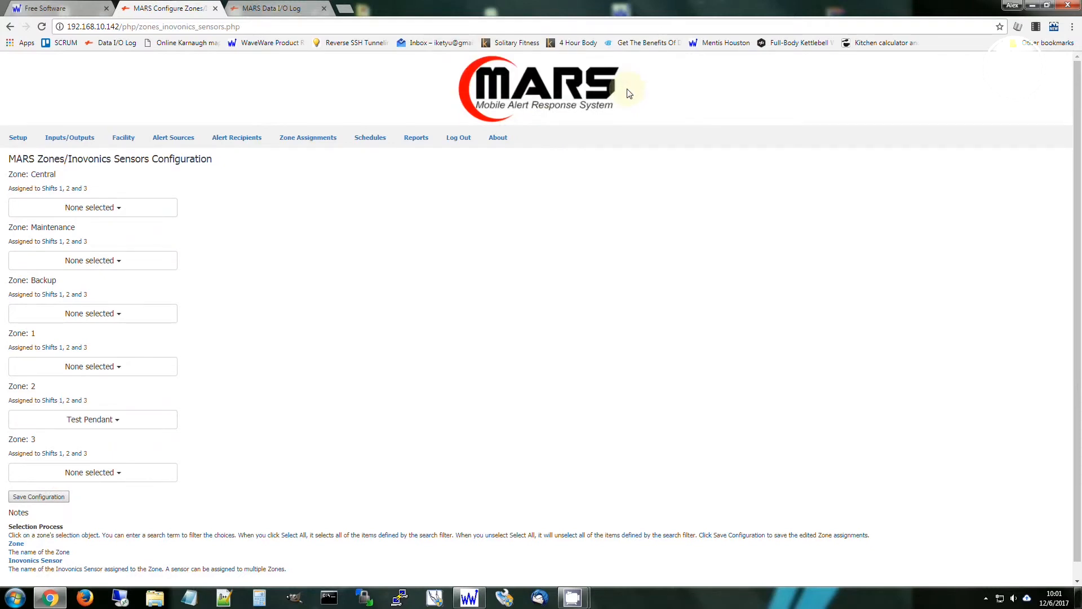
Check the latest Test Pendant alert and its raw TAP Out message in the Data I/O Log.
{"action": "left_click", "coordinate": [271, 9]}
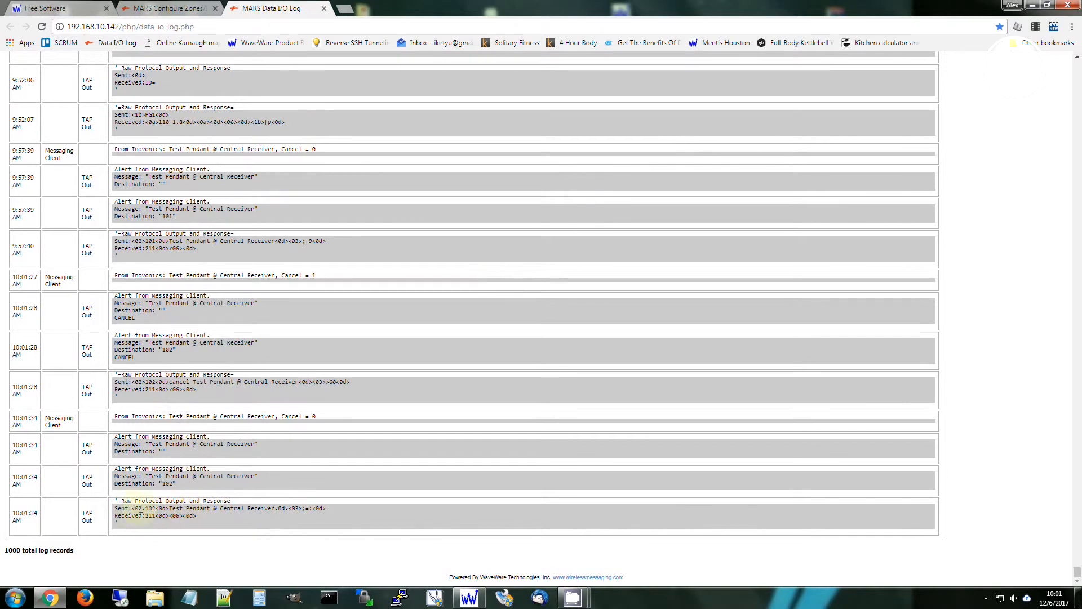
{"action": "left_click_drag", "start_coordinate": [141, 509], "coordinate": [213, 508]}
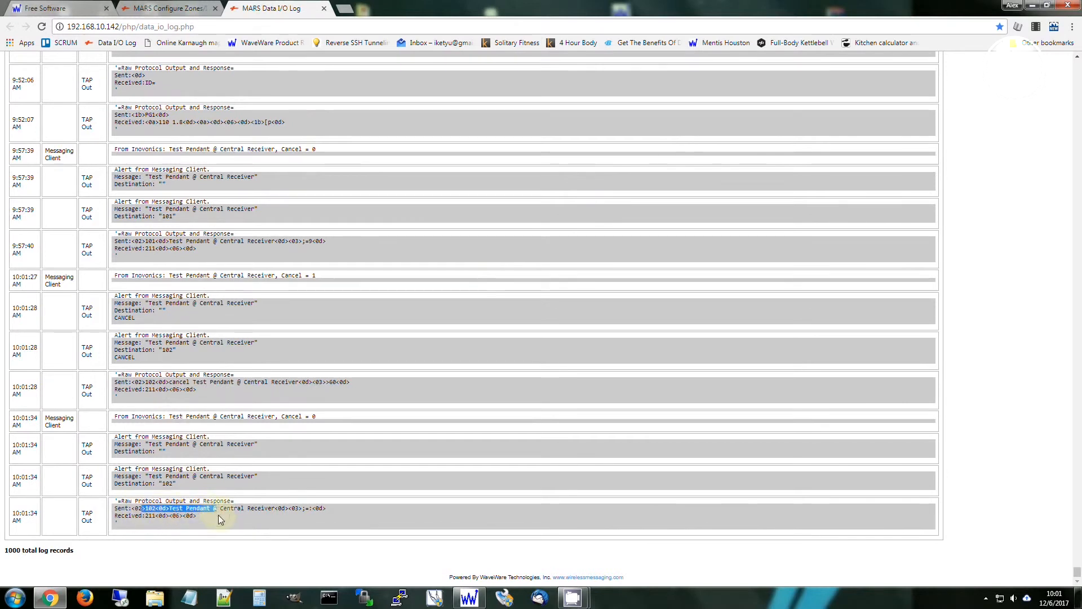
{"action": "left_click", "coordinate": [220, 518]}
Review the user accounts configuration, the zone list and the user accounts assigned to each zone.
{"action": "left_click", "coordinate": [168, 8]}
{"action": "left_click", "coordinate": [237, 138]}
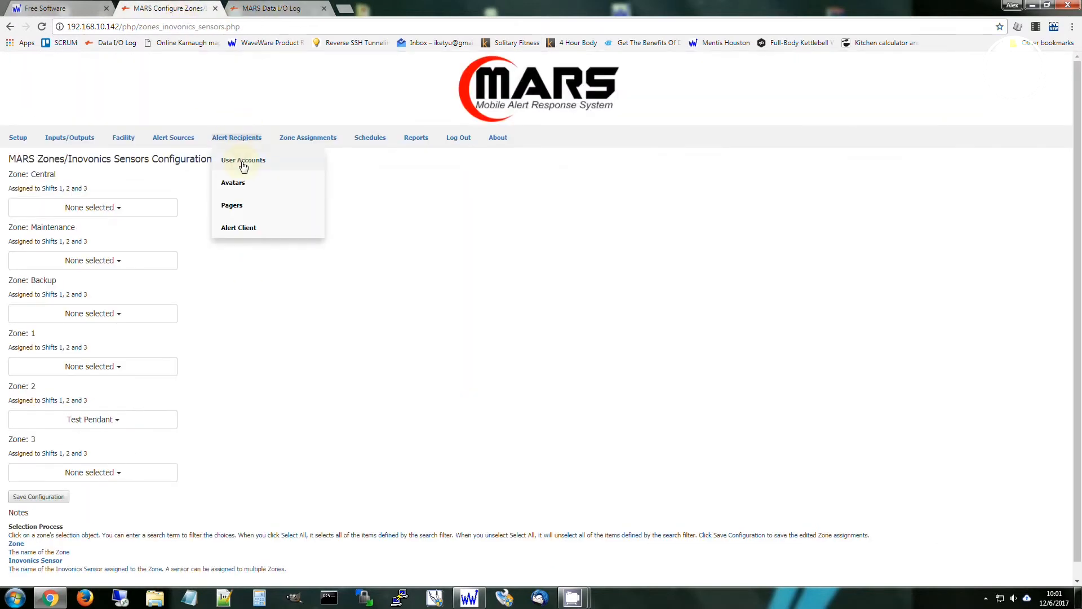
{"action": "left_click", "coordinate": [243, 161]}
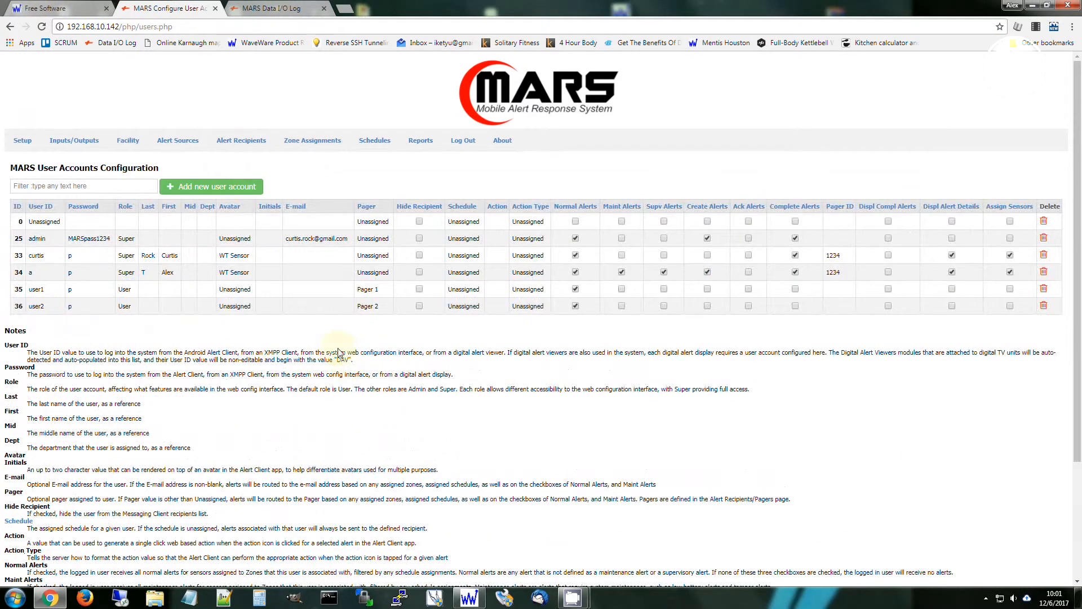
{"action": "left_click", "coordinate": [317, 148]}
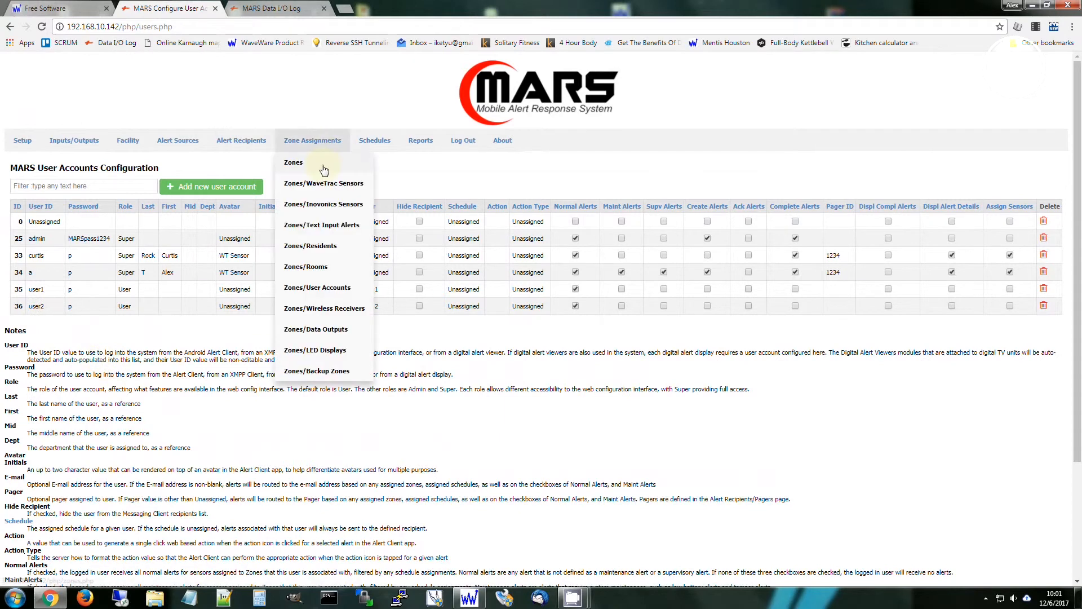
{"action": "left_click", "coordinate": [324, 168]}
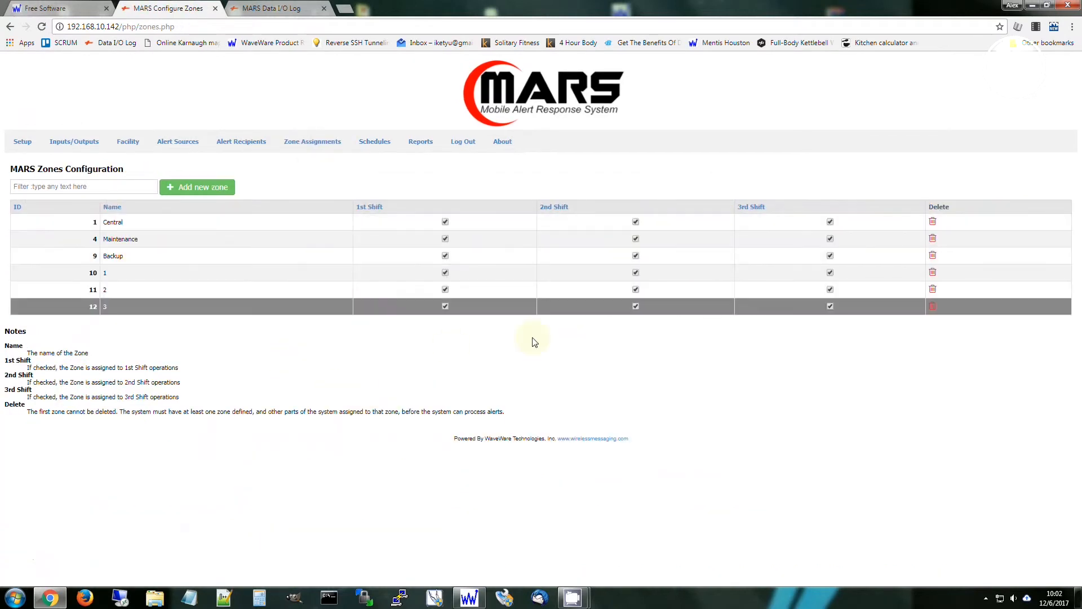
{"action": "mouse_move", "coordinate": [333, 168]}
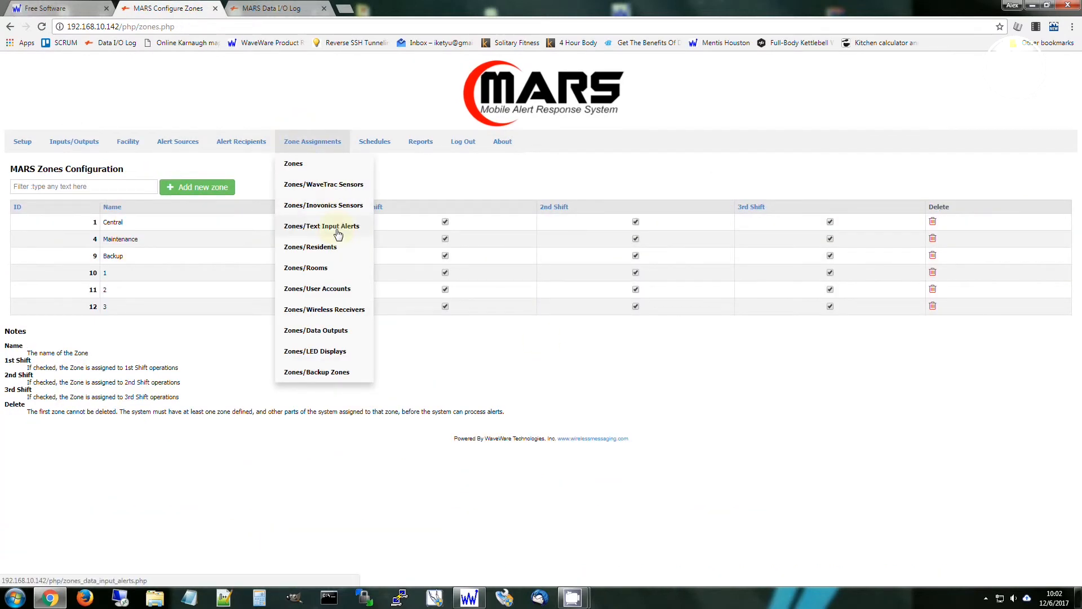
{"action": "left_click", "coordinate": [340, 288]}
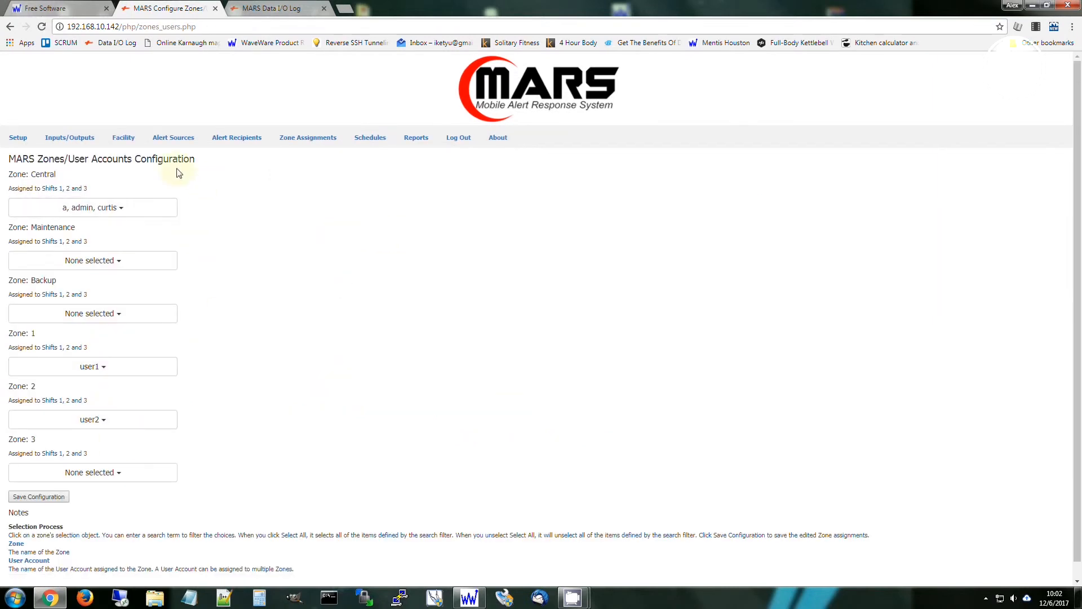
Review the wireless receivers configuration and the Inovonics sensors configuration.
{"action": "mouse_move", "coordinate": [189, 141]}
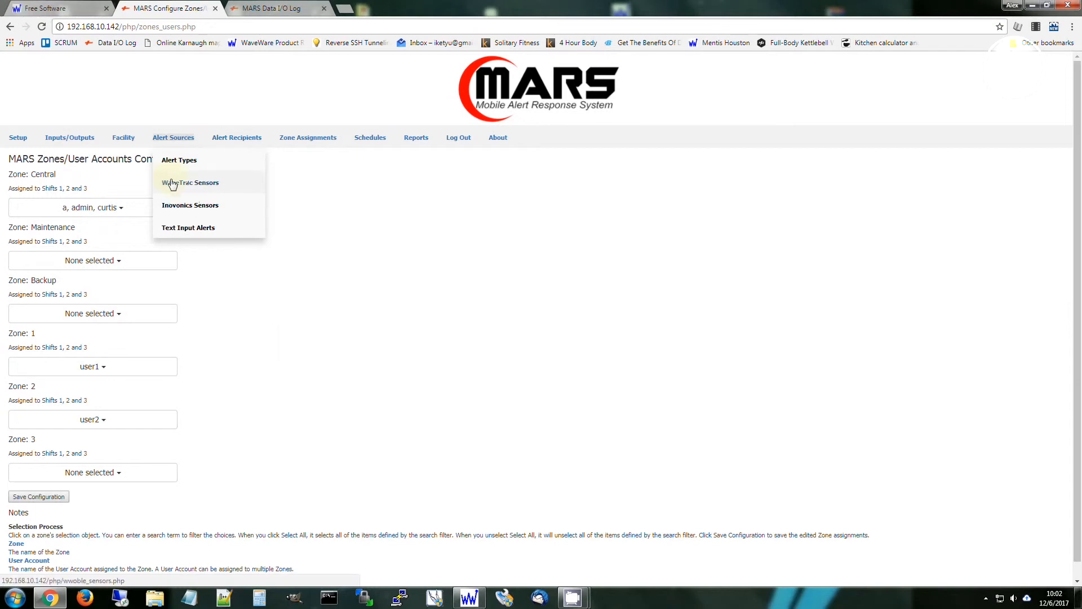
{"action": "mouse_move", "coordinate": [84, 138]}
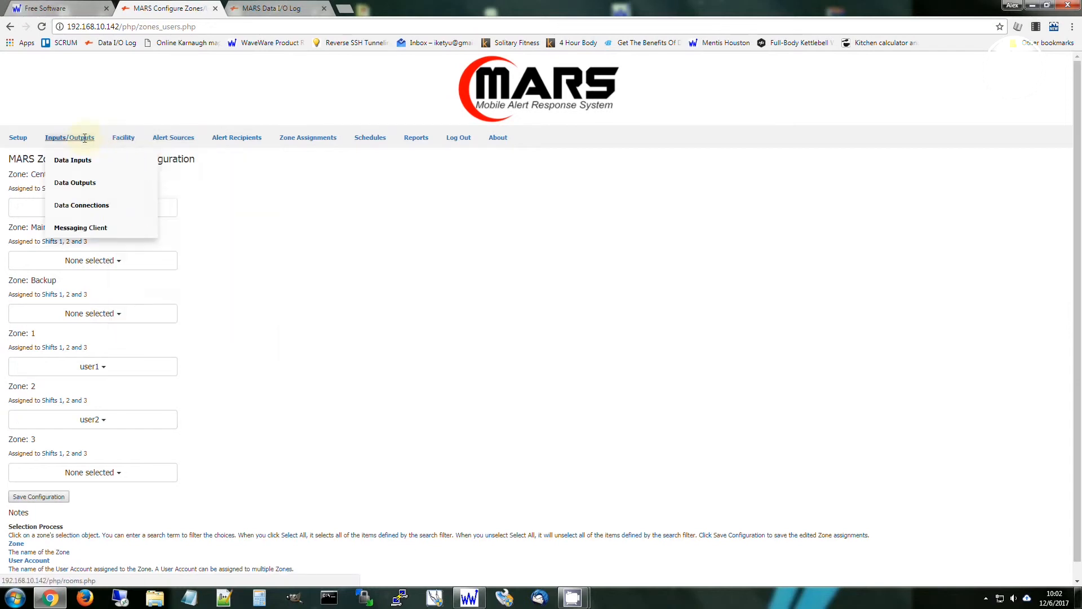
{"action": "mouse_move", "coordinate": [135, 148]}
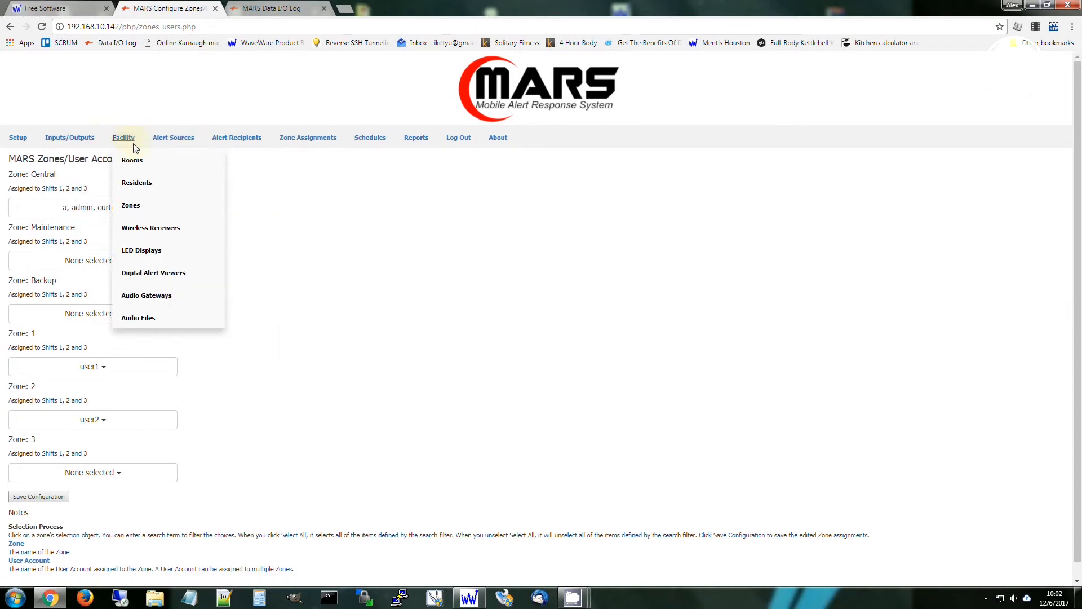
{"action": "left_click", "coordinate": [147, 232]}
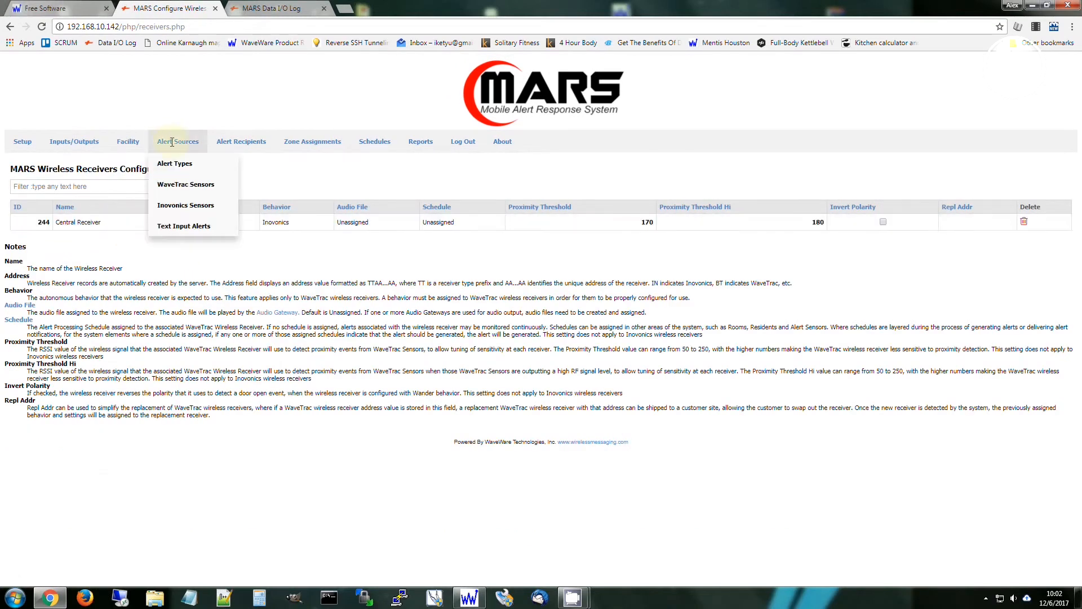
{"action": "left_click", "coordinate": [189, 205]}
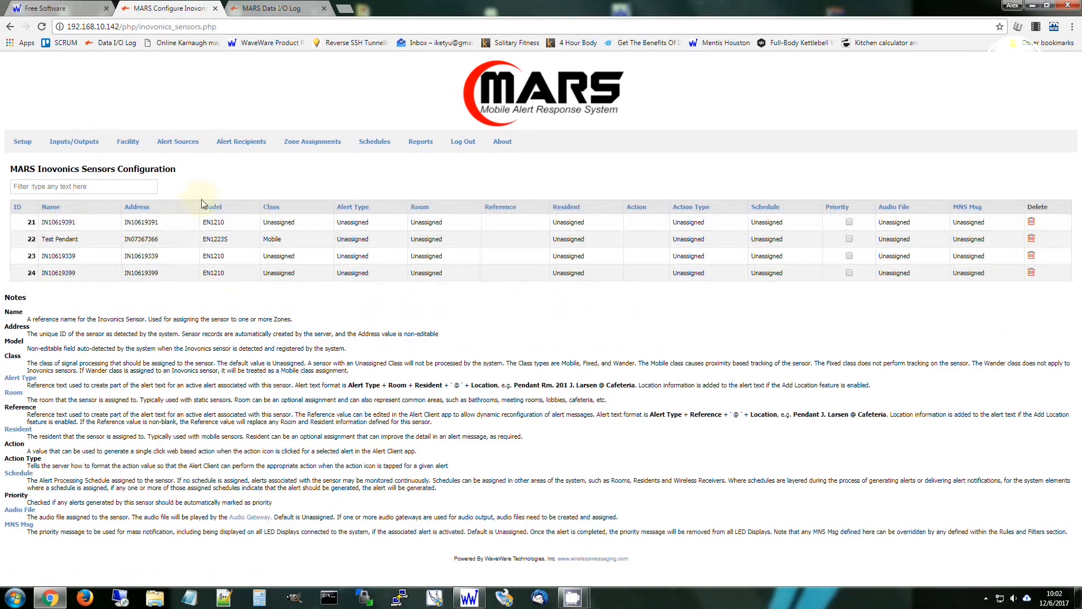
Review which Inovonics sensors and data outputs are assigned to each zone.
{"action": "mouse_move", "coordinate": [315, 142]}
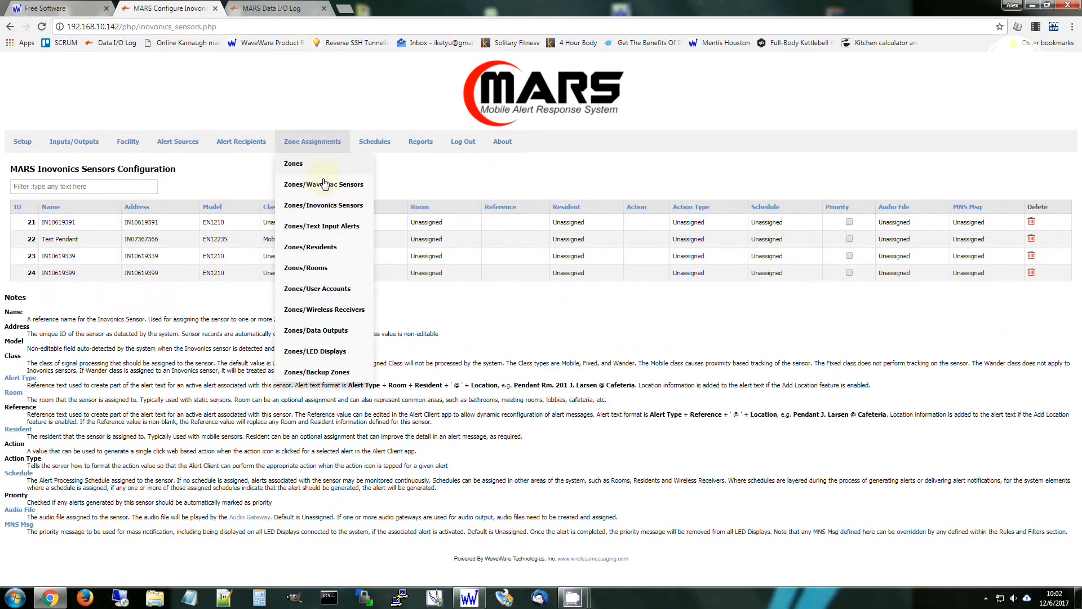
{"action": "left_click", "coordinate": [329, 208]}
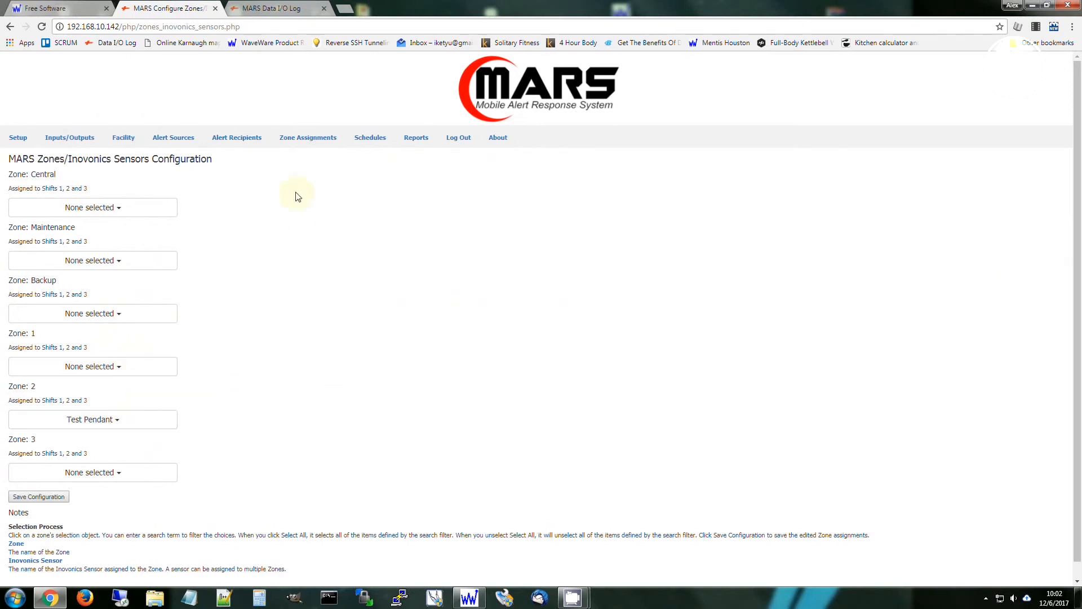
{"action": "mouse_move", "coordinate": [308, 138]}
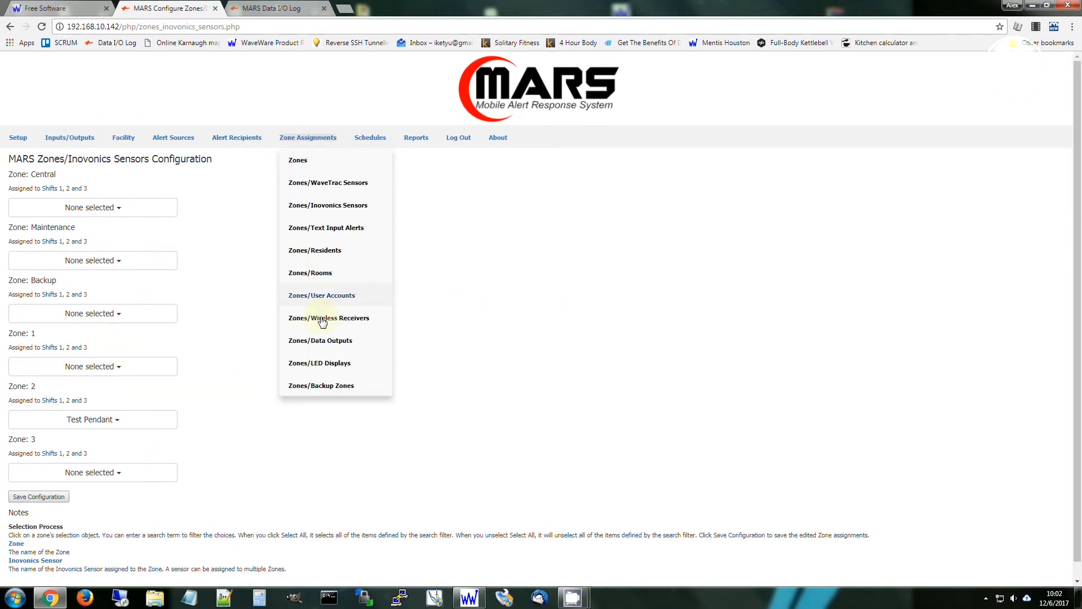
{"action": "left_click", "coordinate": [319, 340]}
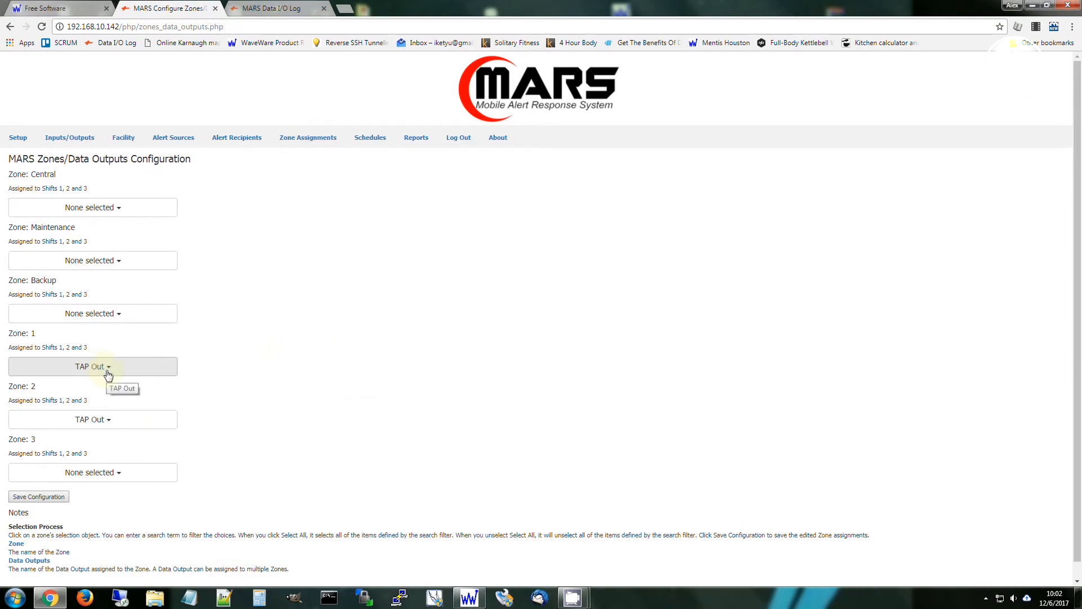